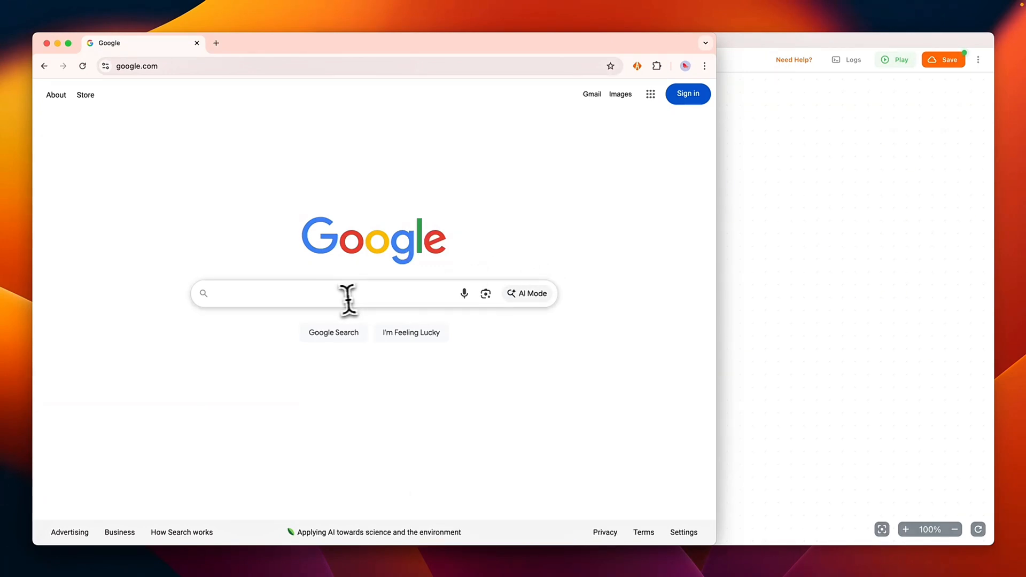
Step: Add an Input Text block between START and END in the workflow and open its settings
left_click(230, 296)
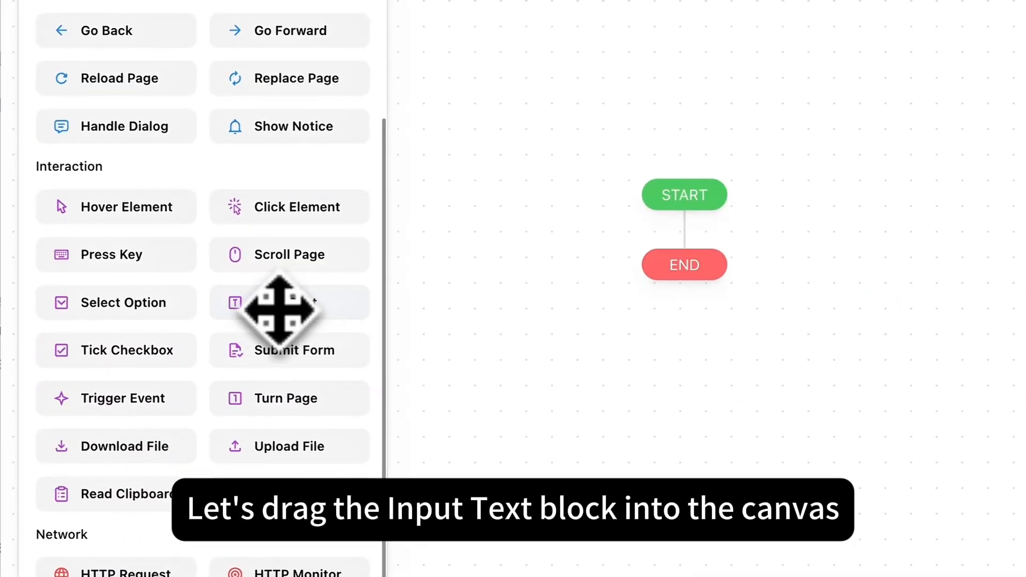
left_click_drag(279, 310, 663, 235)
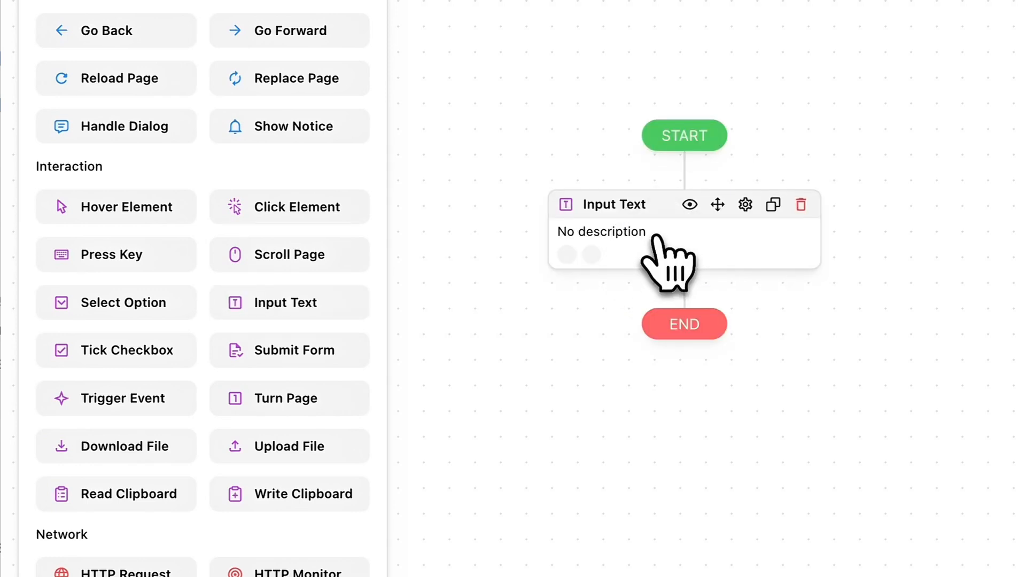
left_click(659, 237)
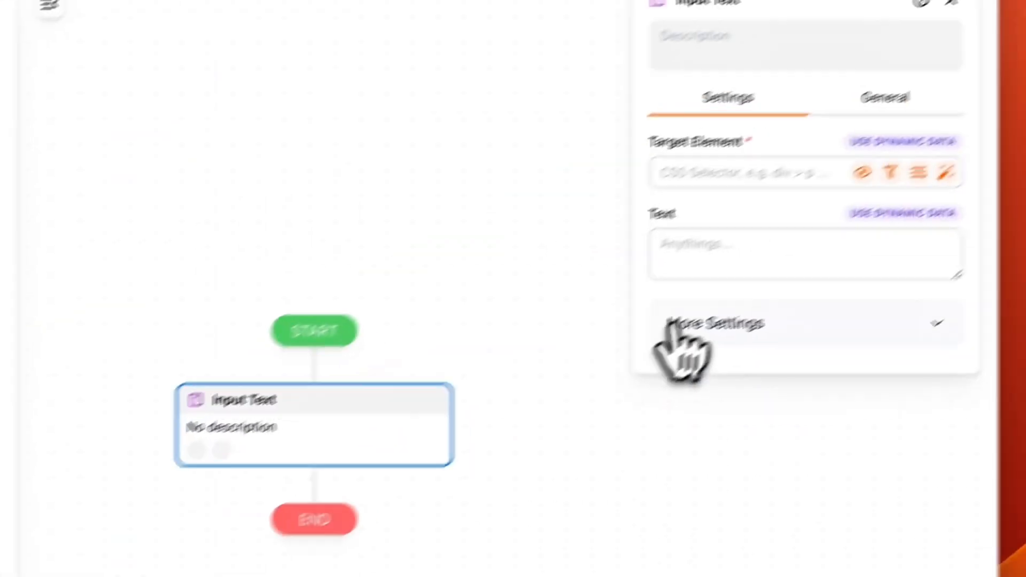
Step: Pick Google's search box as the Input Text block's target element and set its text to "Tapicker"
left_click(751, 172)
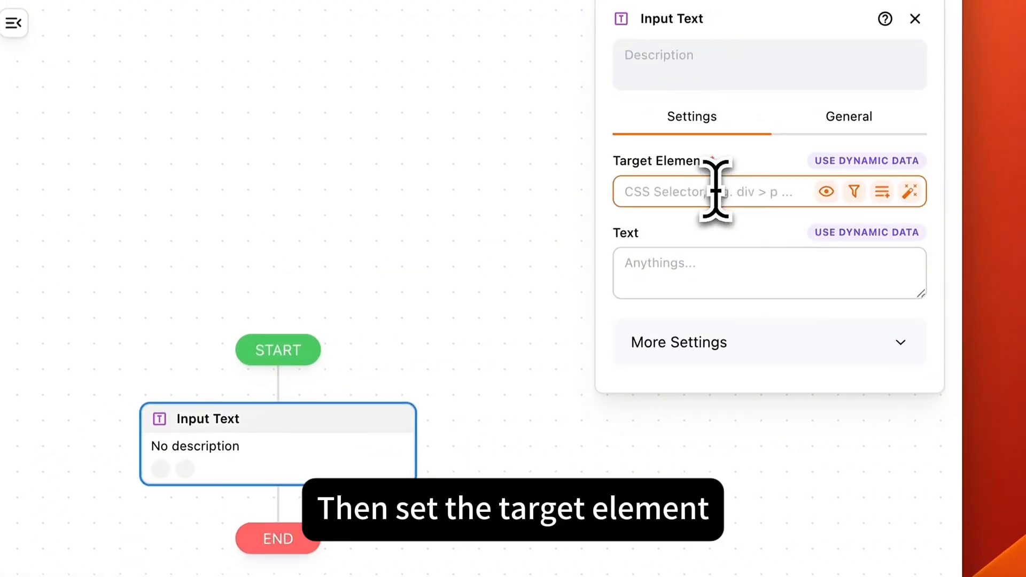
left_click(910, 192)
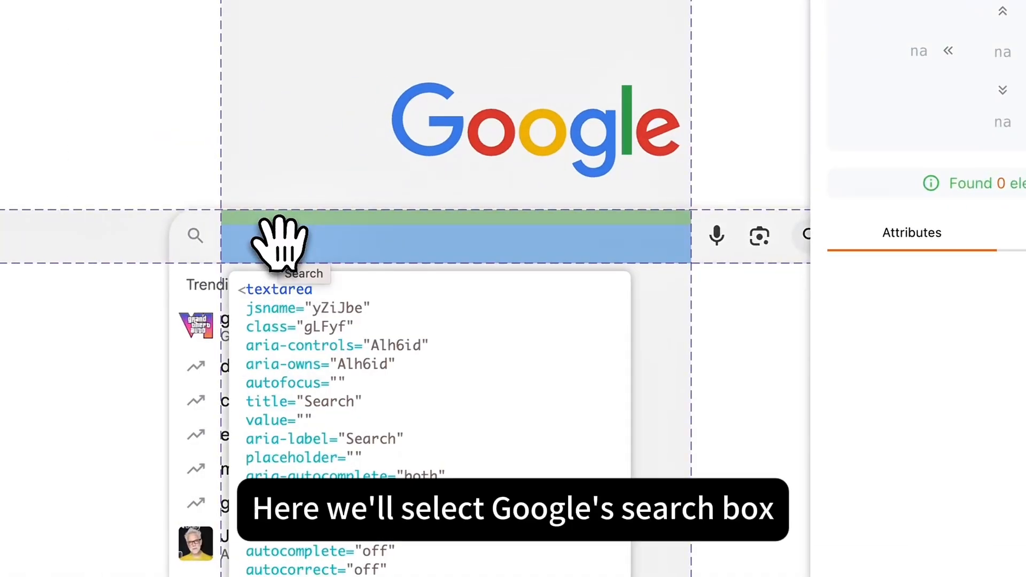
left_click(279, 240)
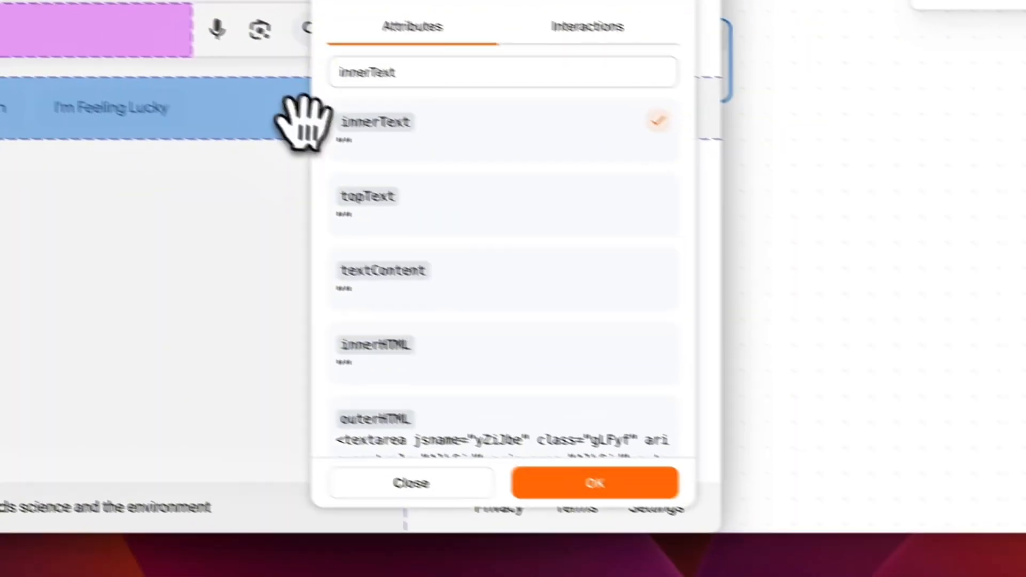
left_click(595, 483)
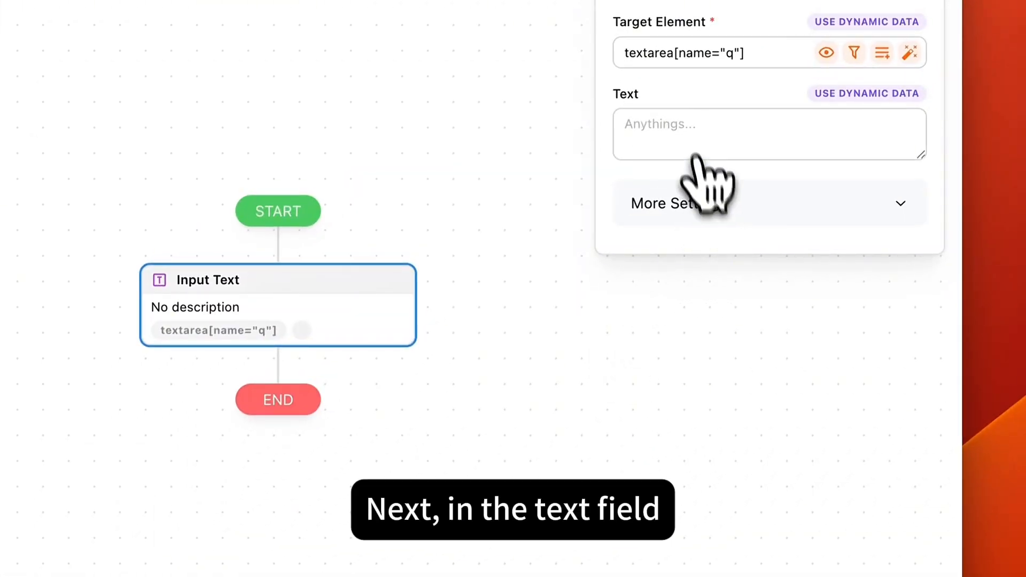
left_click(683, 121)
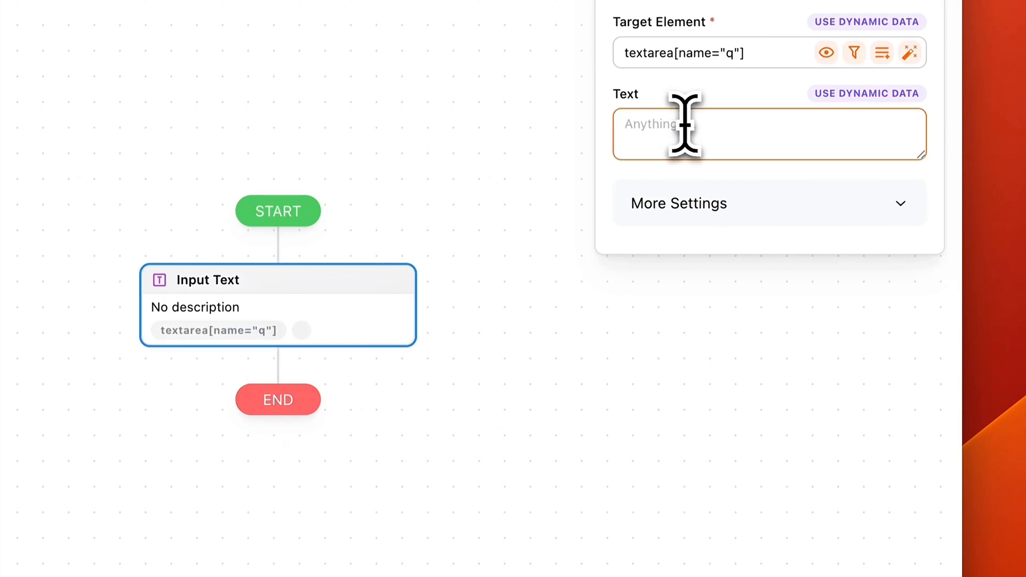
type("Tapicker")
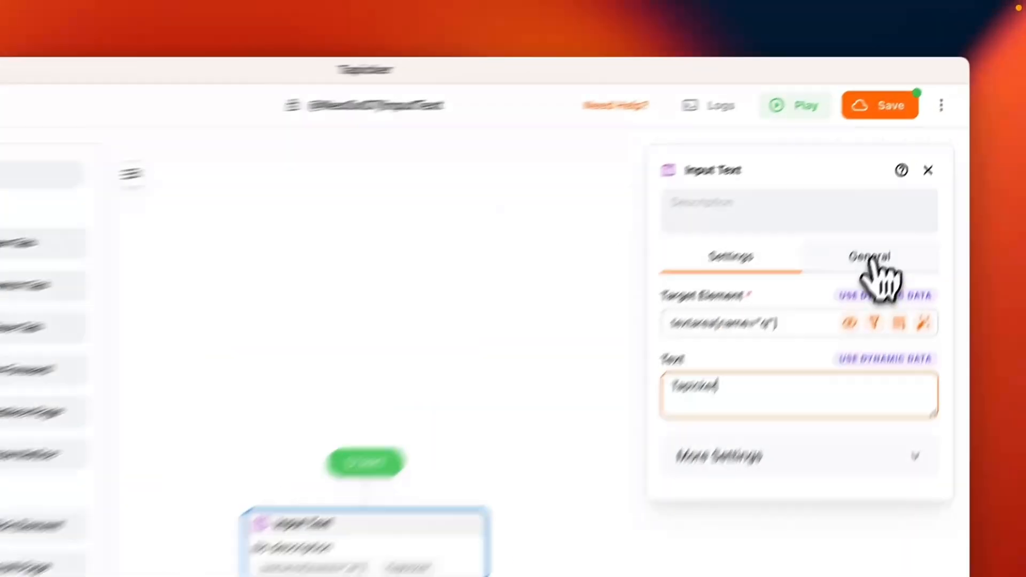
Step: Set the Input Text block's minimum wait time to 3 seconds and run the workflow
left_click(936, 146)
left_click(847, 186)
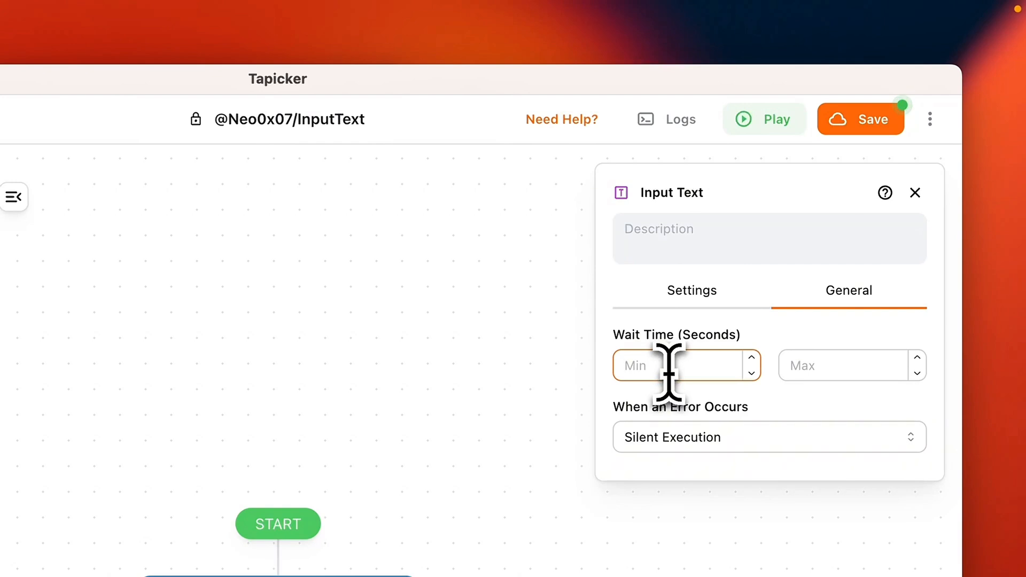
type("3")
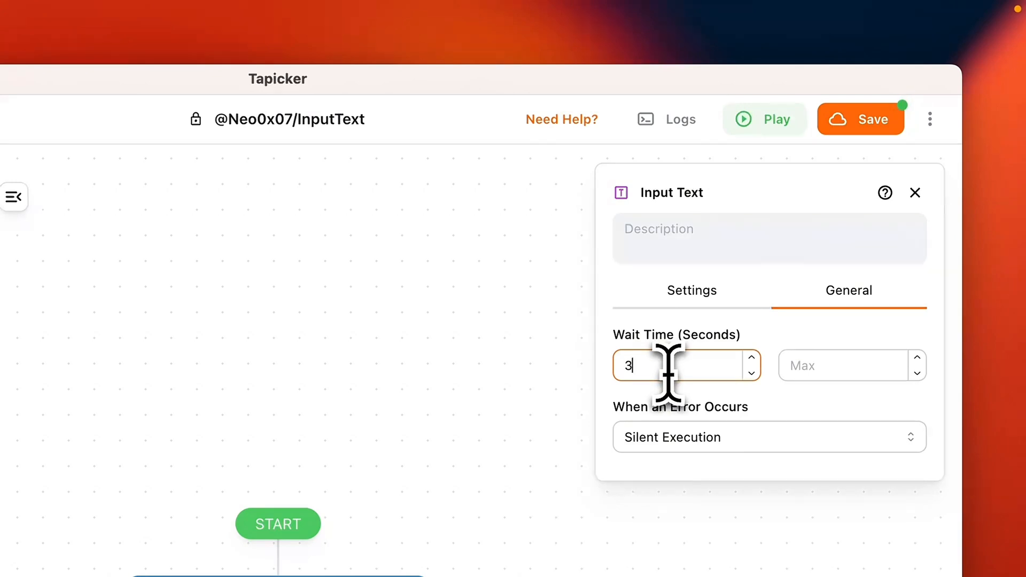
left_click(778, 131)
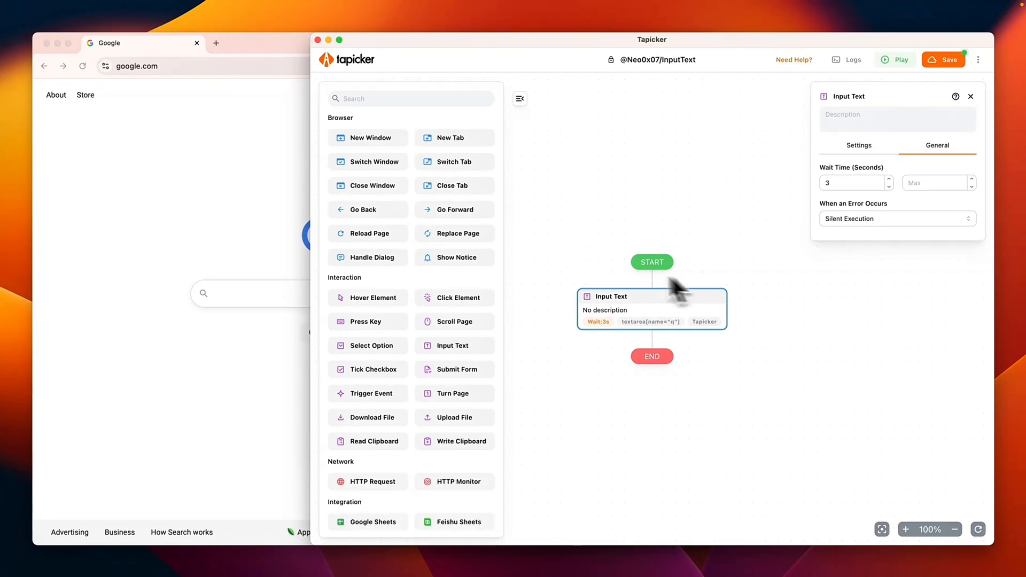
Step: Insert a Set Arguments block between START and the Input Text block and open its settings
scroll(418, 210, "up", 3)
scroll(416, 209, "up", 3)
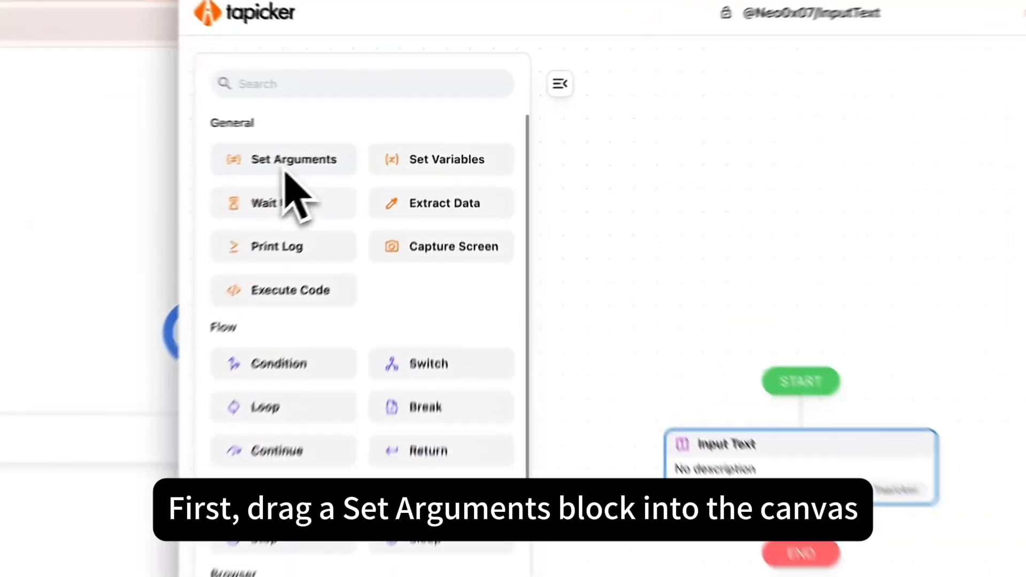
left_click_drag(370, 146, 561, 191)
left_click_drag(649, 267, 833, 438)
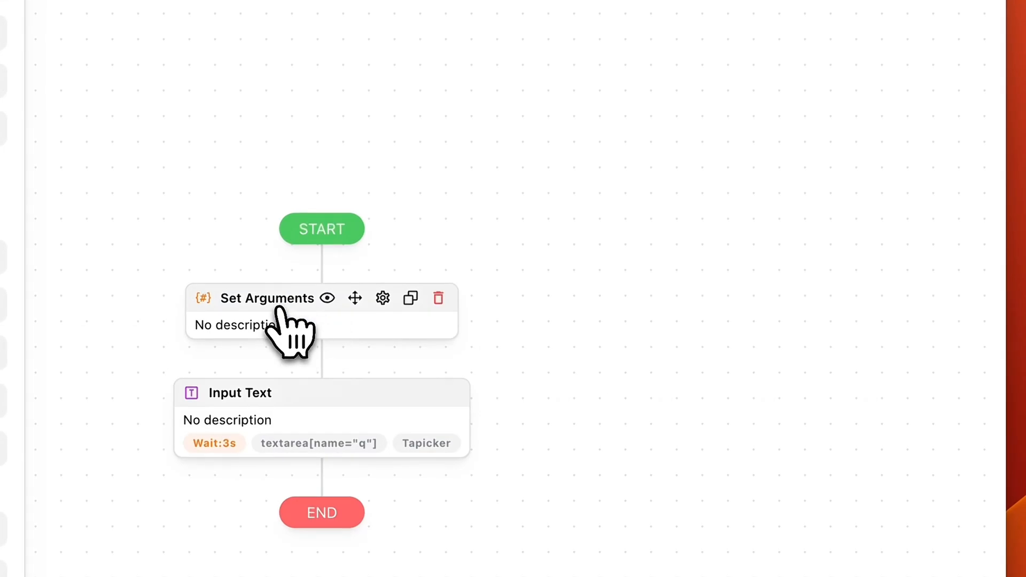
left_click(279, 316)
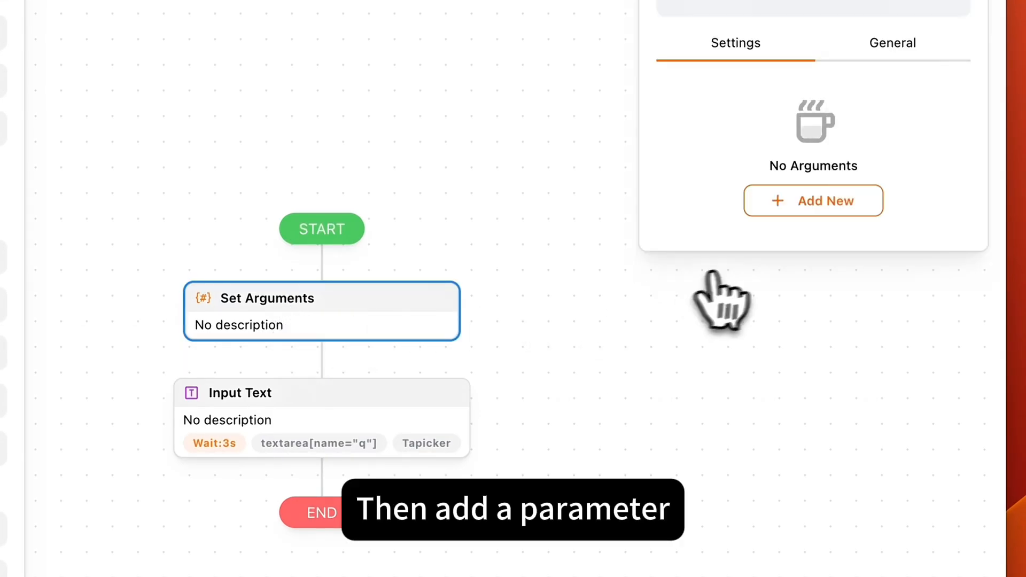
Step: Add a String argument named "Keyword" with the default value "Tapicker"
left_click(813, 201)
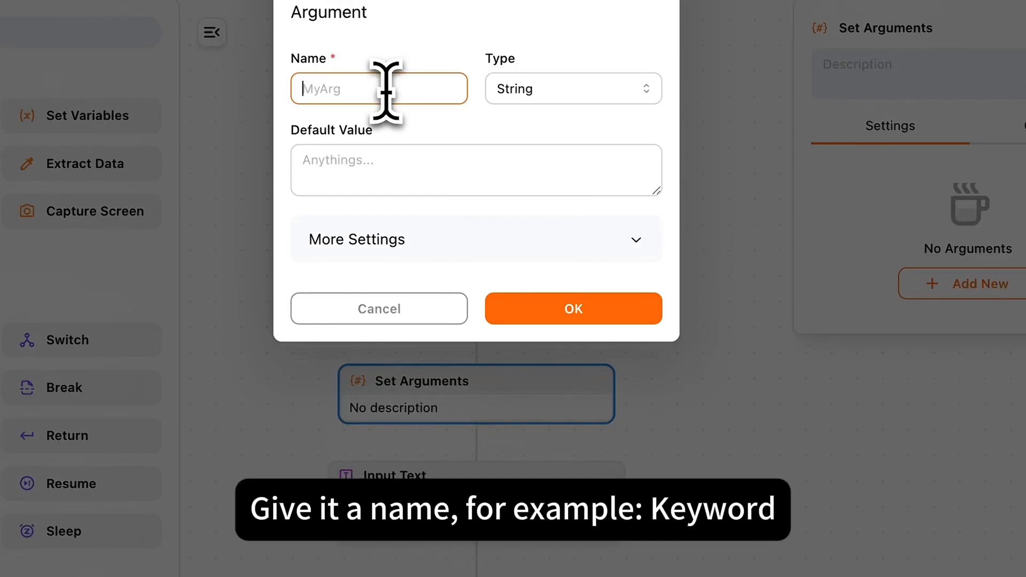
type("Keyword")
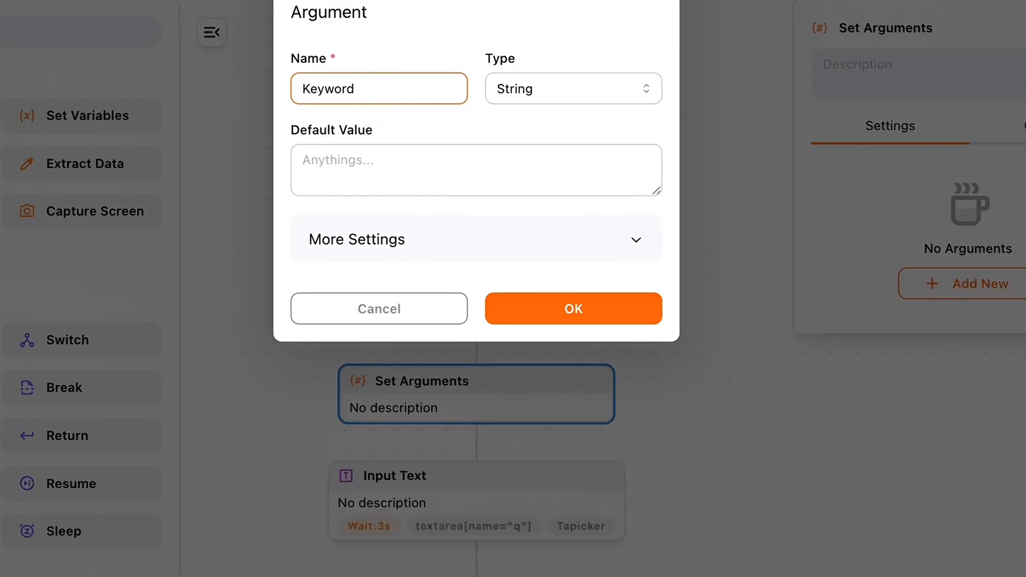
left_click(390, 161)
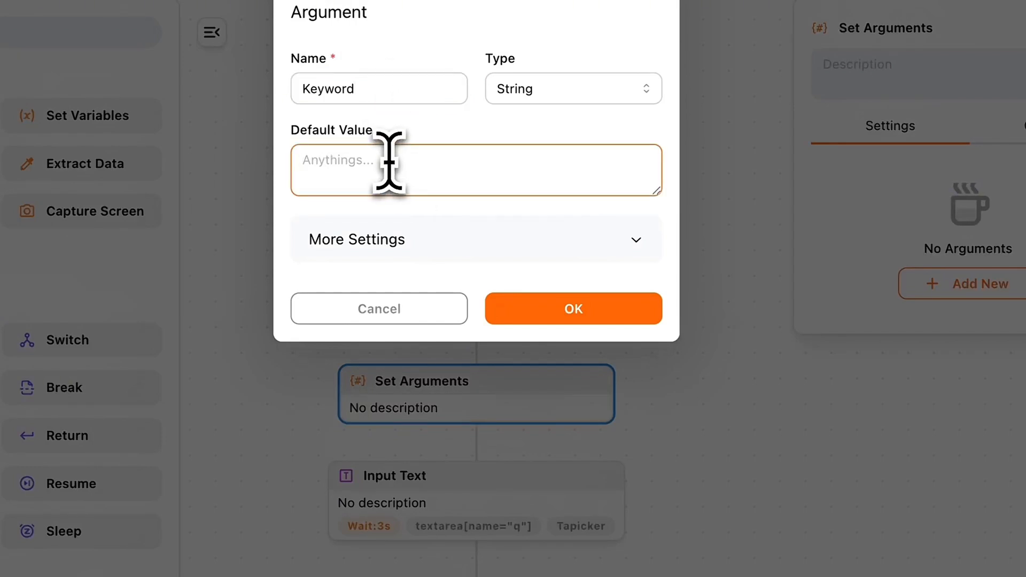
type("Tapicker")
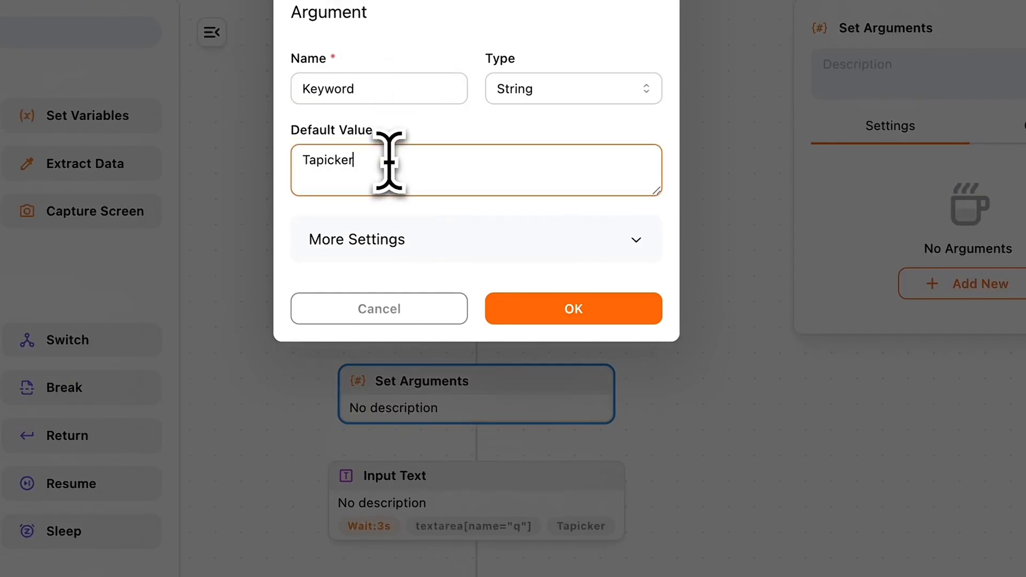
left_click(590, 312)
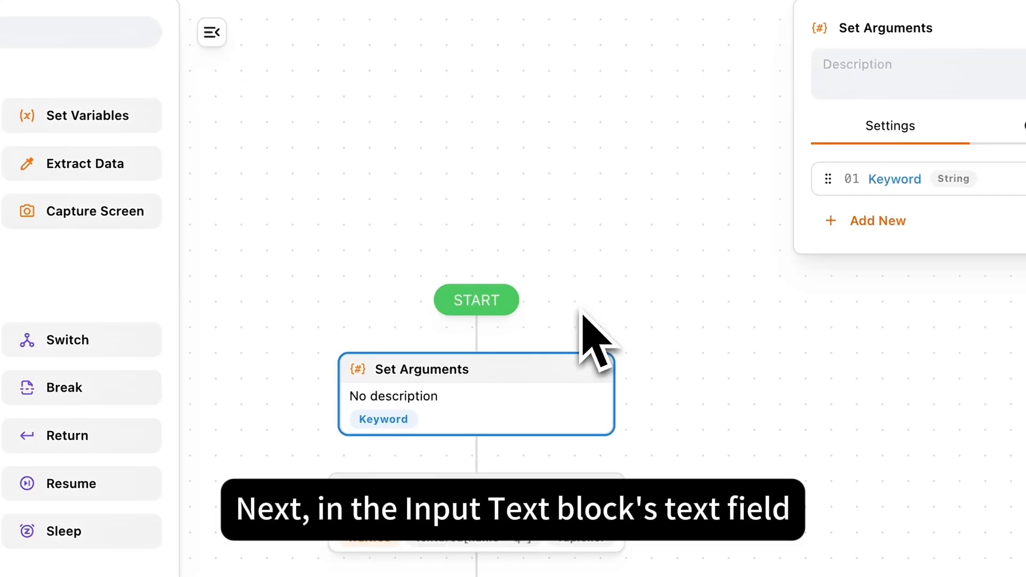
left_click(489, 487)
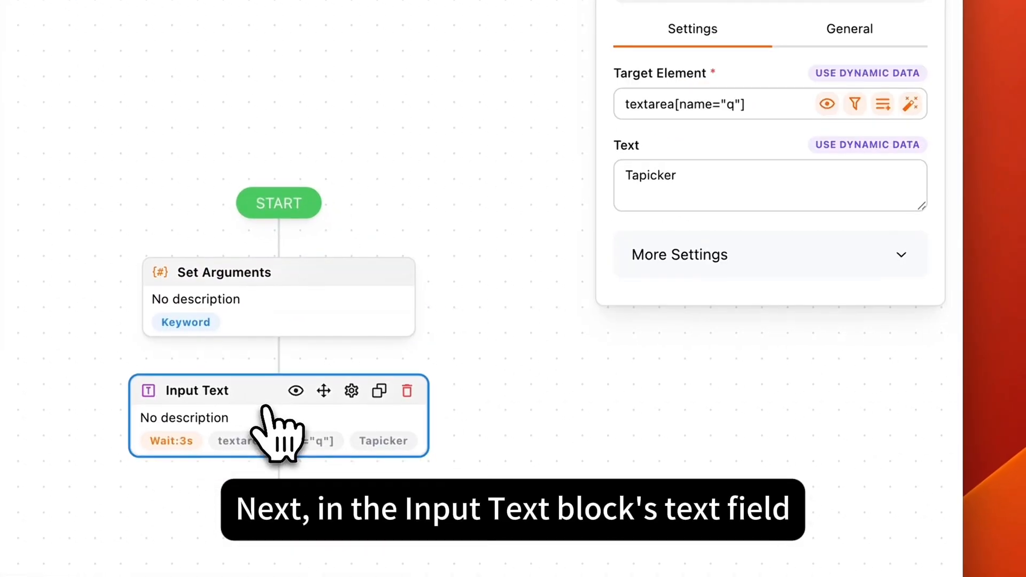
left_click(697, 190)
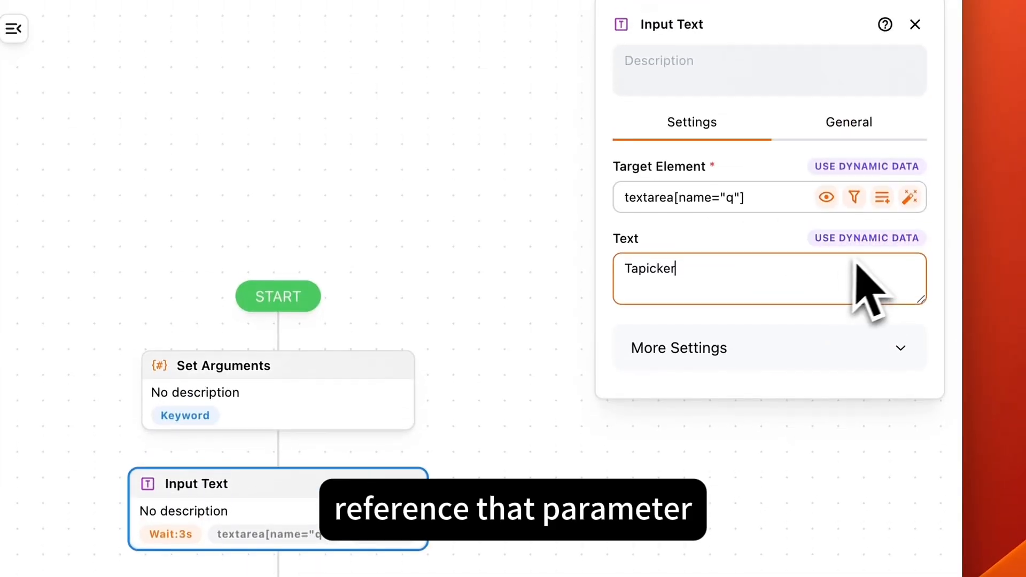
left_click(861, 243)
left_click(699, 275)
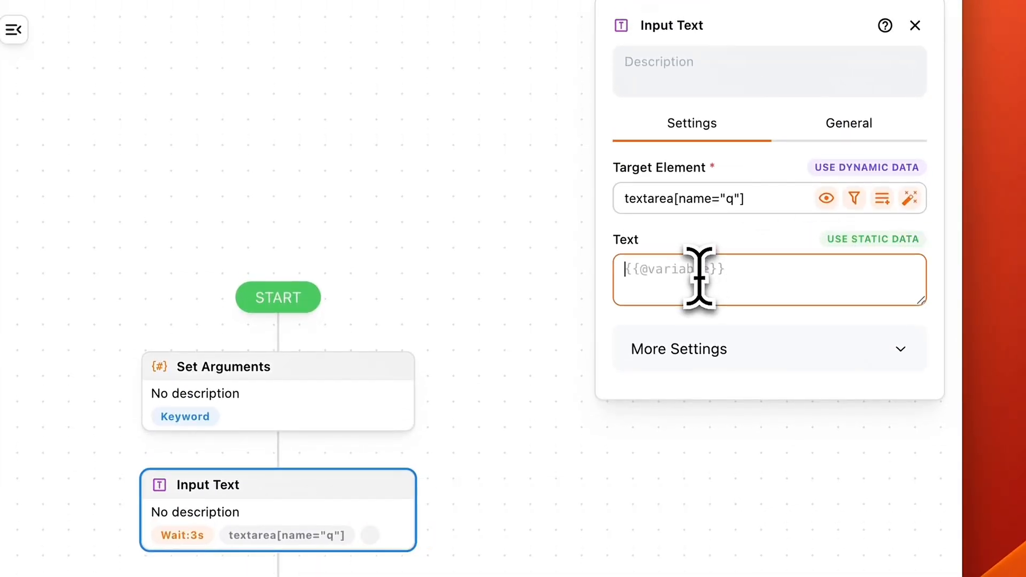
type("{{")
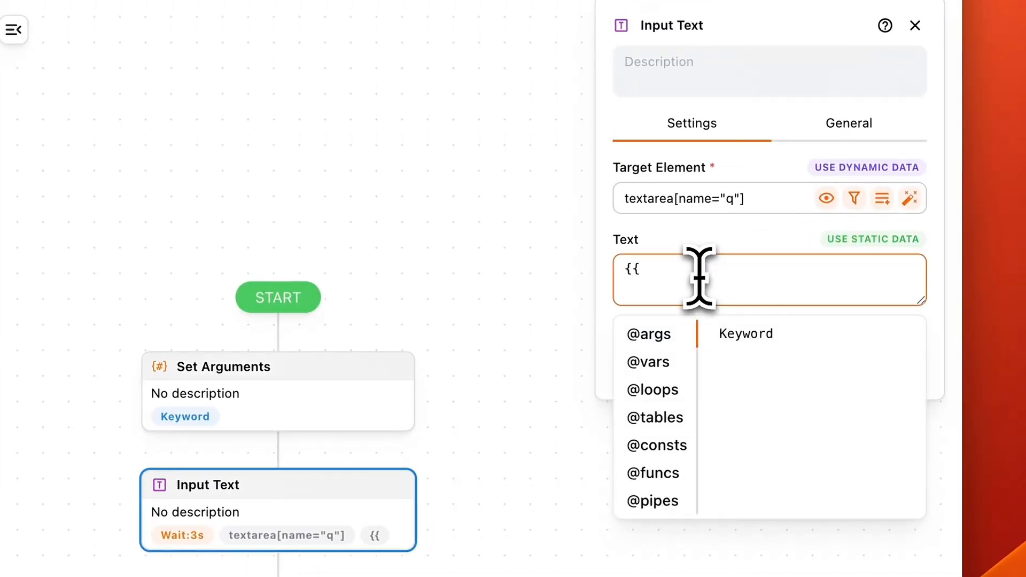
left_click(759, 340)
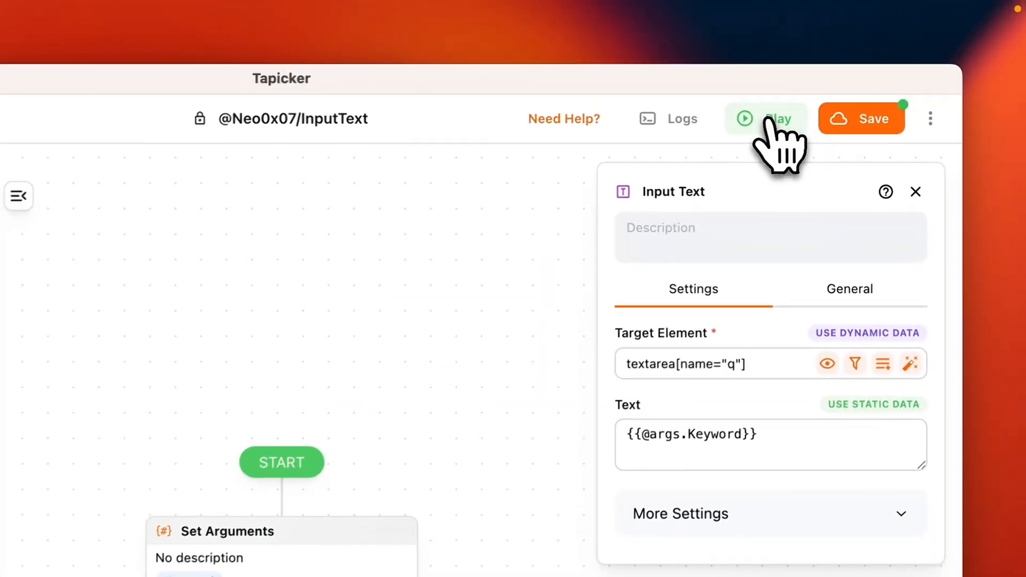
Step: Run the workflow with the default Keyword "Tapicker" to fill Google's search box
left_click(768, 121)
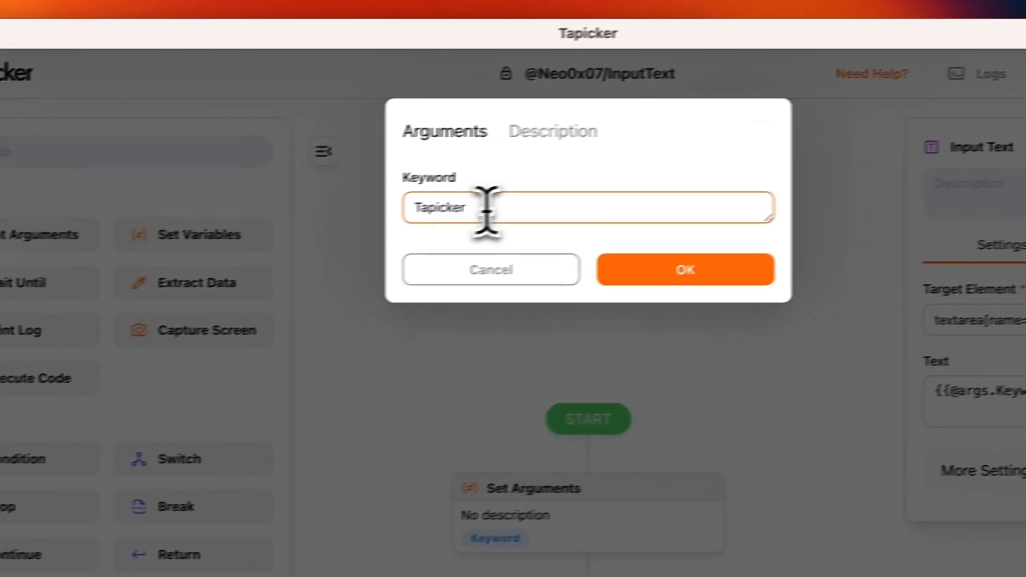
left_click_drag(551, 210, 404, 209)
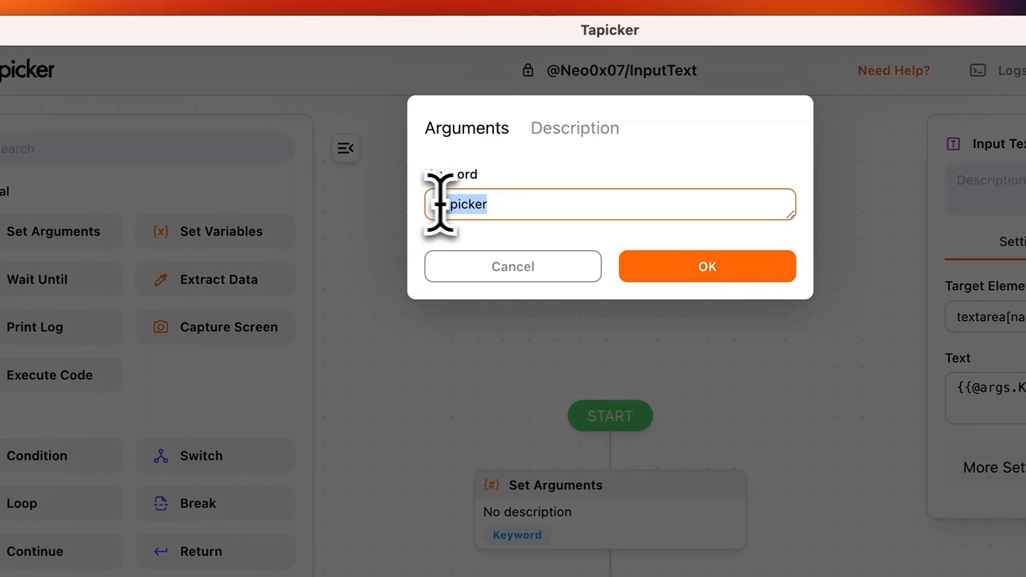
left_click(714, 274)
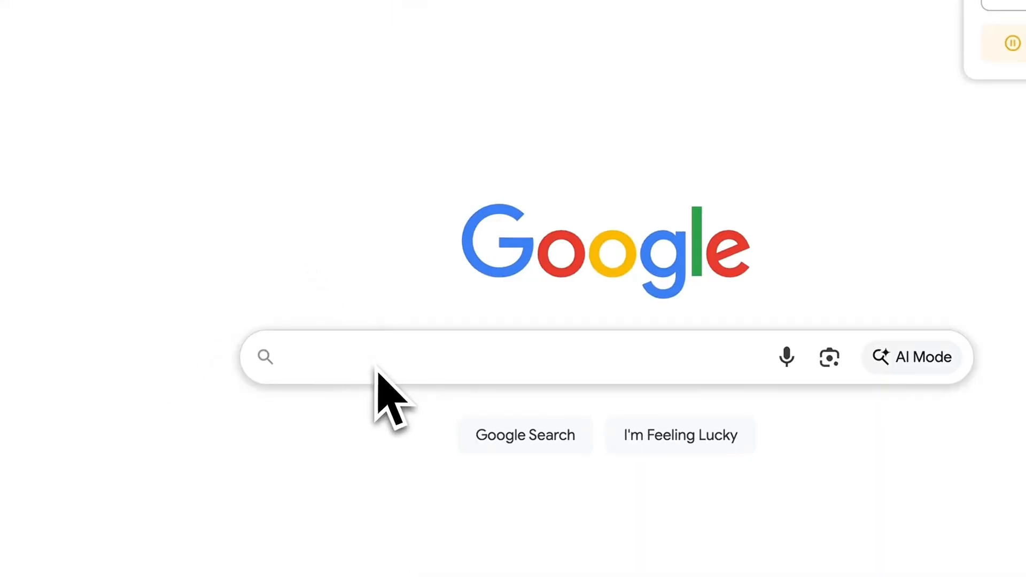
left_click(378, 371)
type("Tapicker")
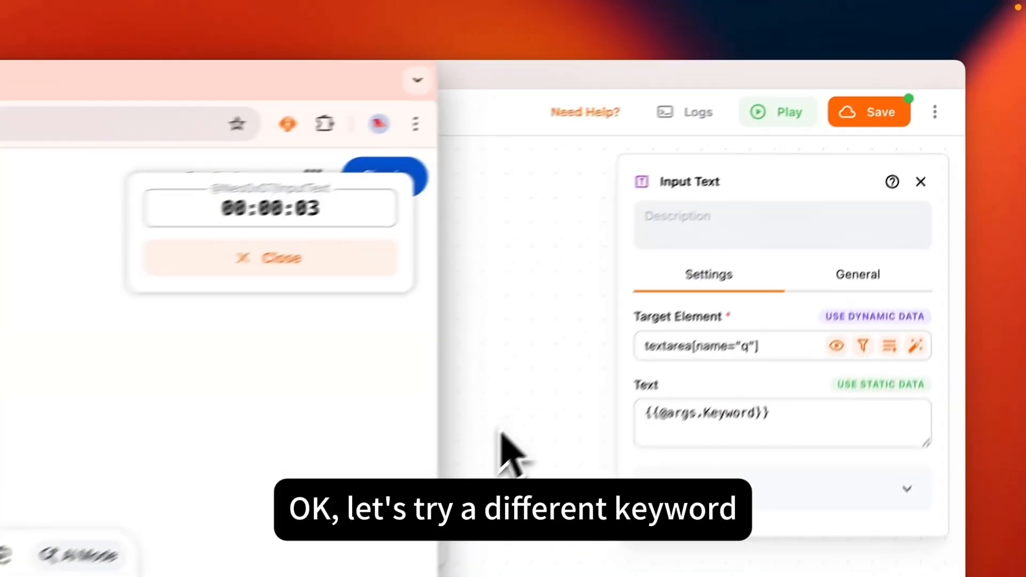
Step: Run the workflow again with the Keyword argument set to "Web Automation"
left_click(749, 226)
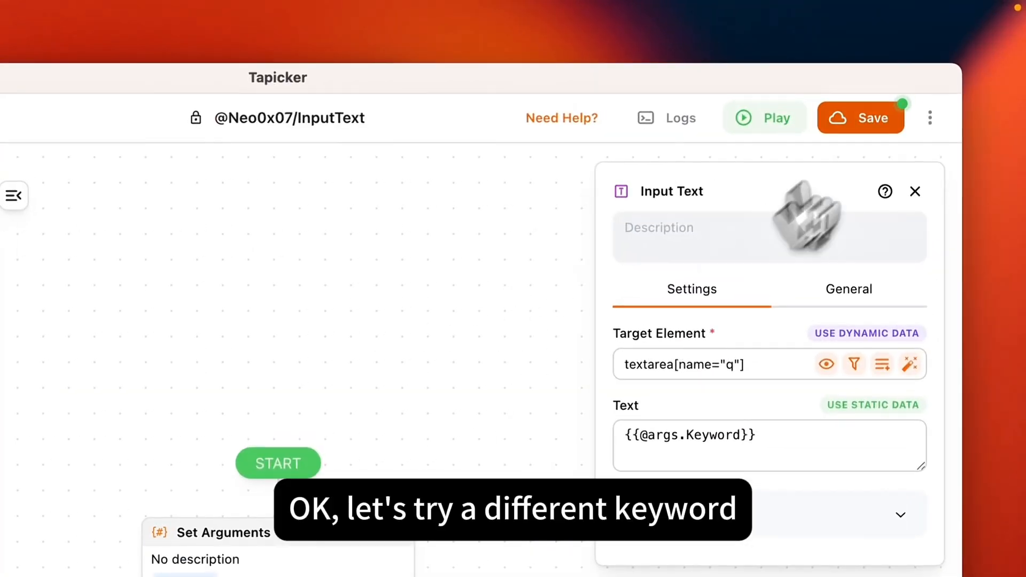
left_click(773, 116)
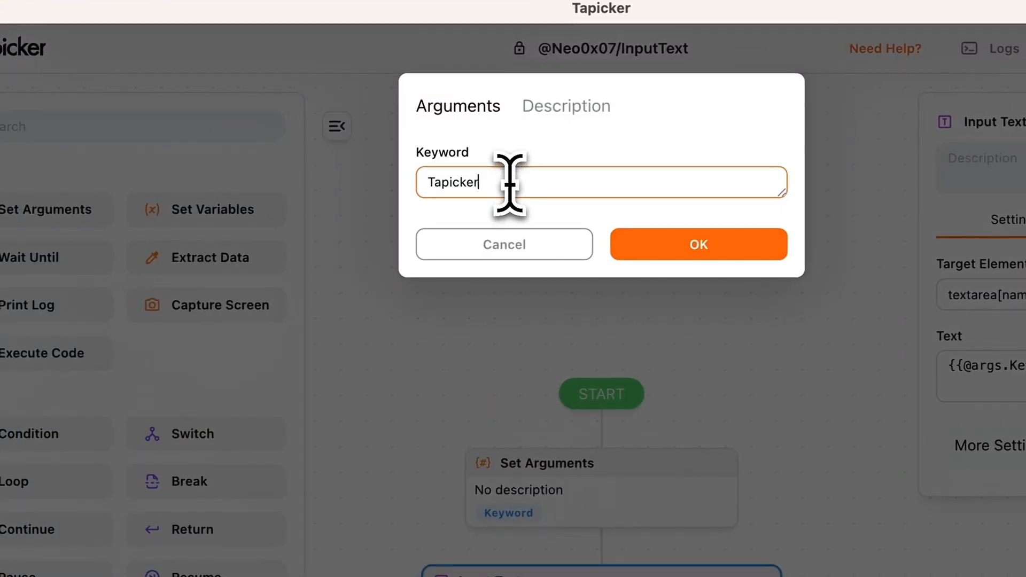
double_click(328, 220)
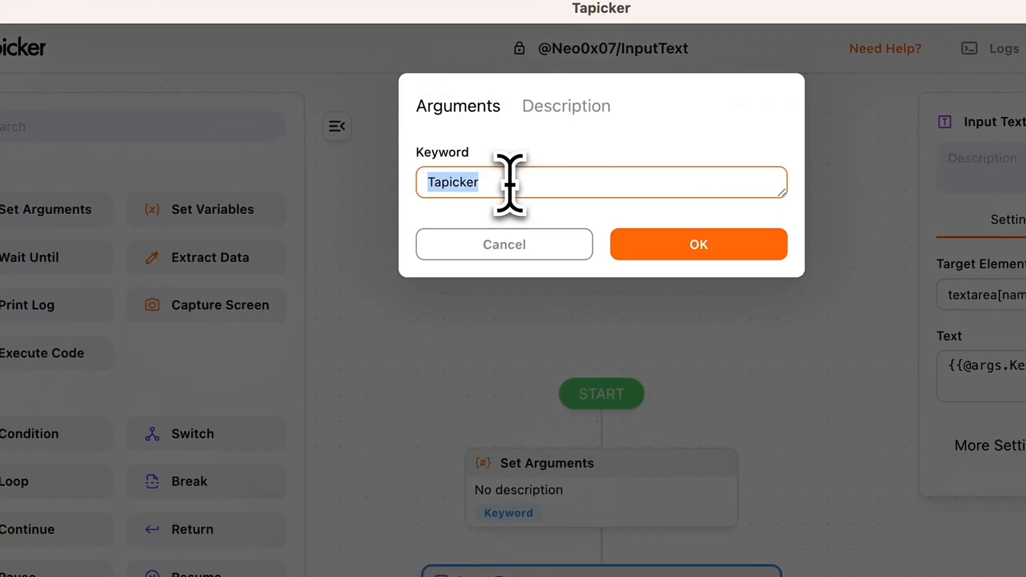
type("Web Aut")
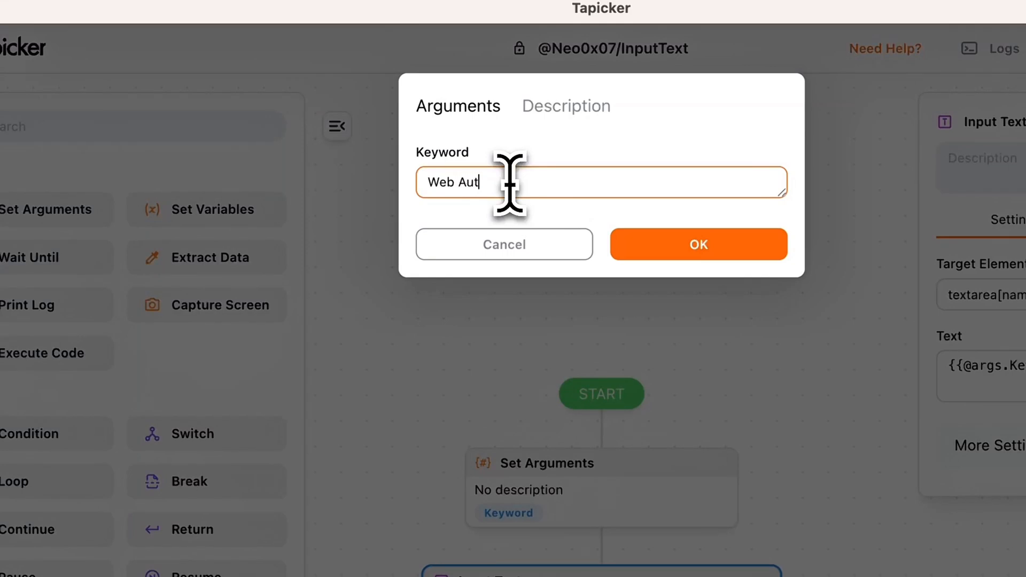
type("omation")
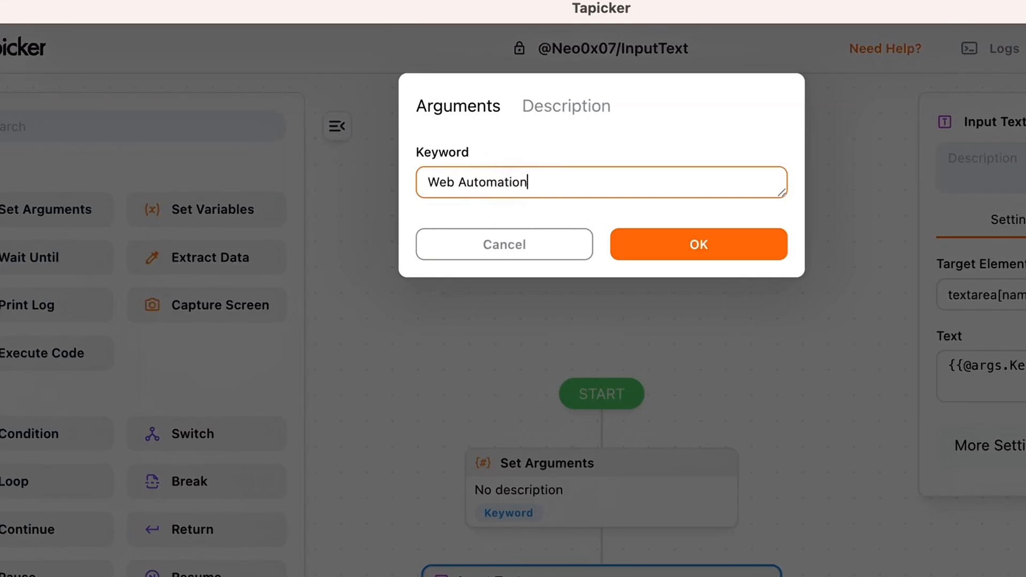
left_click(699, 249)
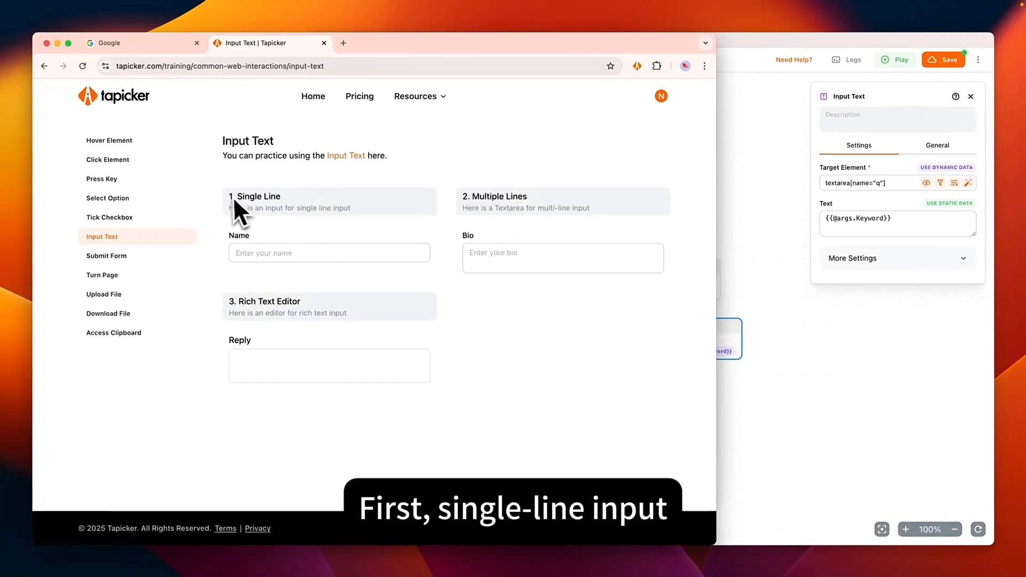
Step: Retarget the Input Text block to the practice page's single-line Name field and run the workflow with Keyword "Web Automation"
left_click_drag(233, 197, 295, 207)
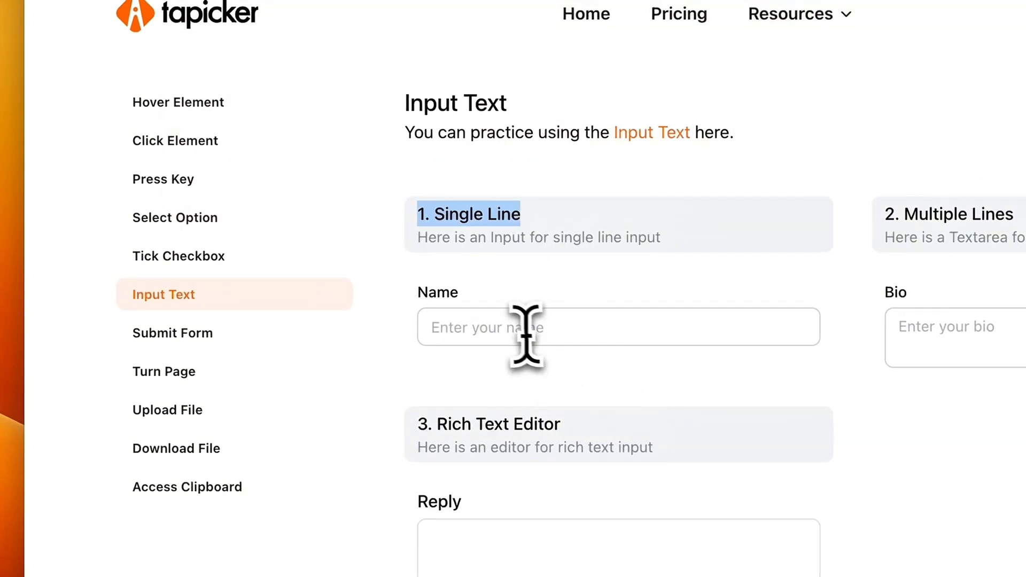
left_click(525, 331)
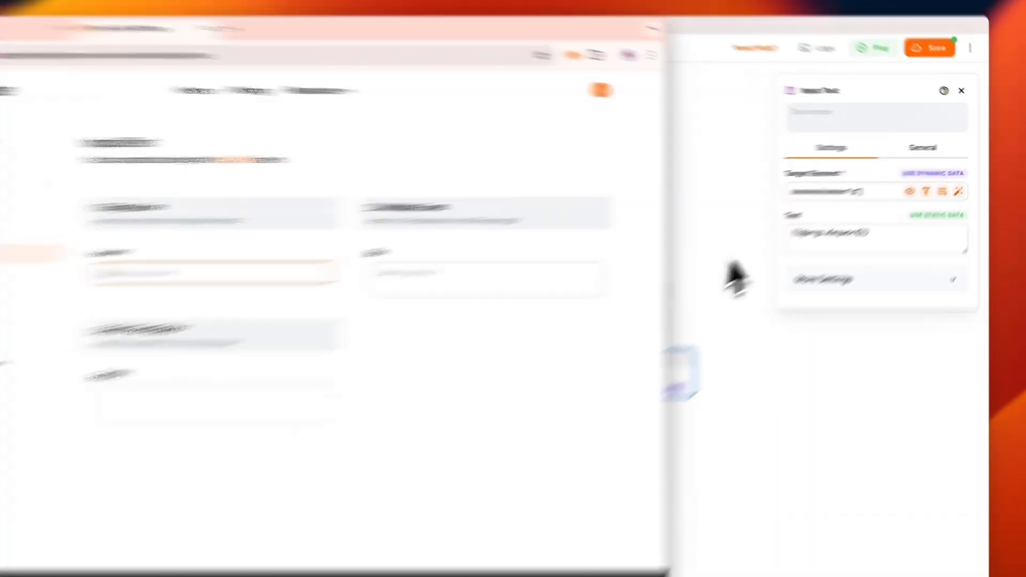
left_click(777, 241)
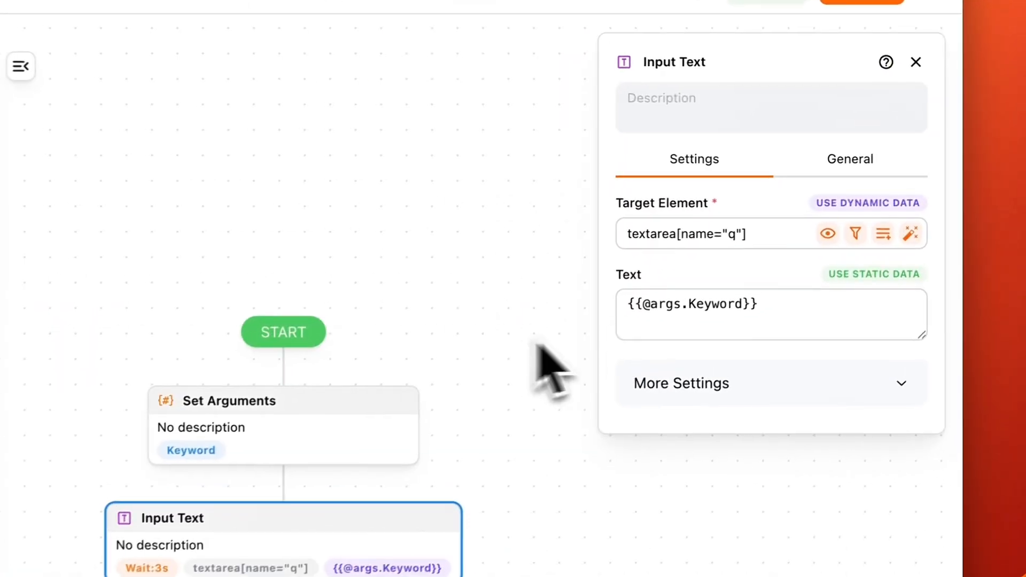
left_click(910, 234)
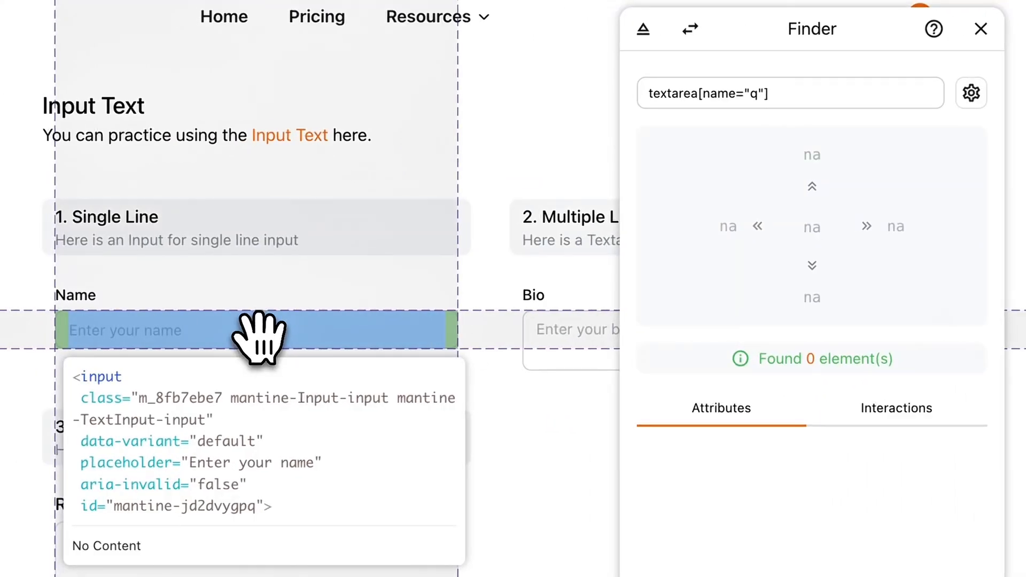
left_click(270, 341)
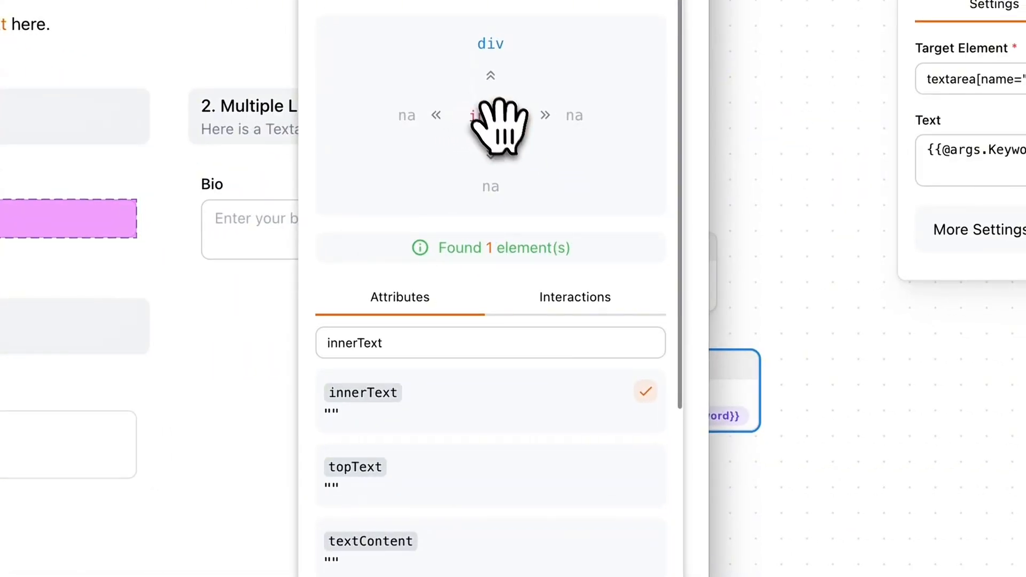
left_click(346, 478)
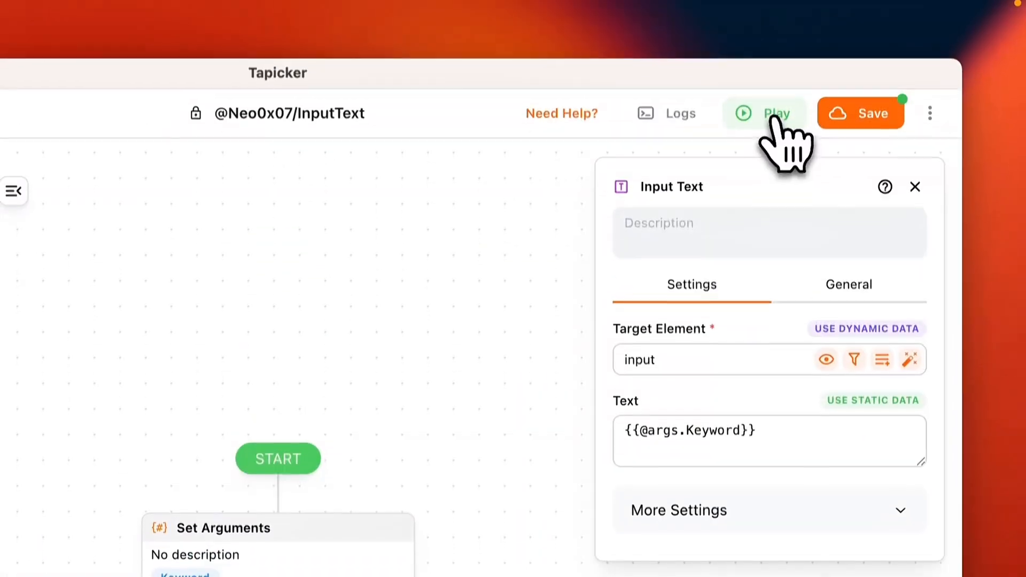
left_click(773, 117)
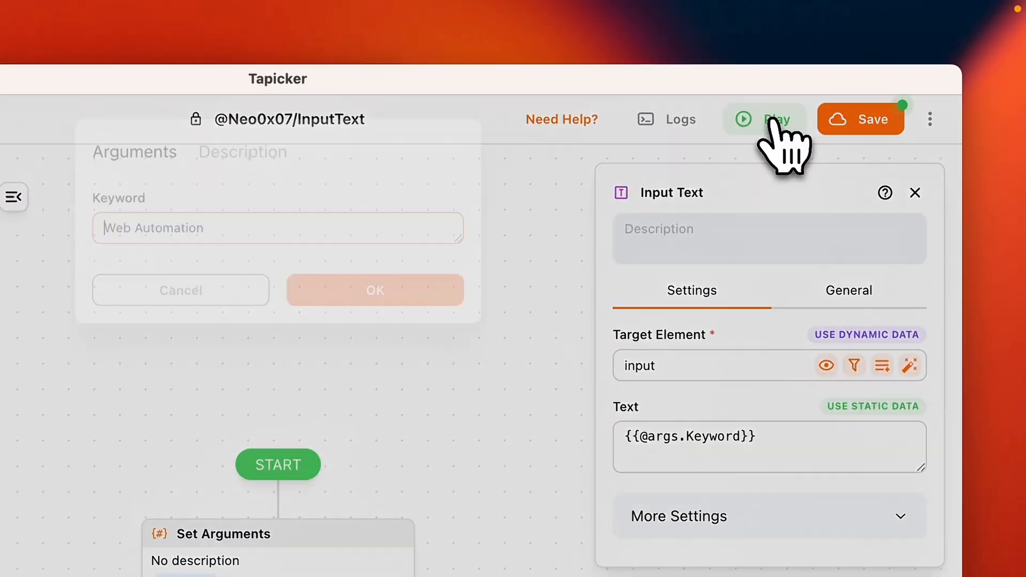
left_click(701, 252)
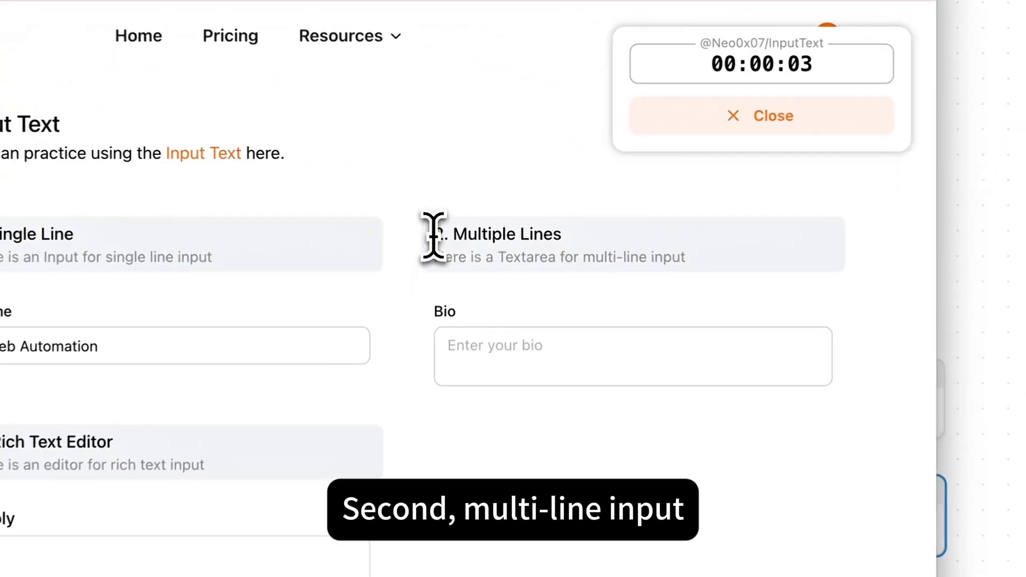
Step: Retarget the Input Text block to the multi-line Bio textarea and run the workflow with Keyword "Web Automation"
left_click_drag(461, 195, 544, 210)
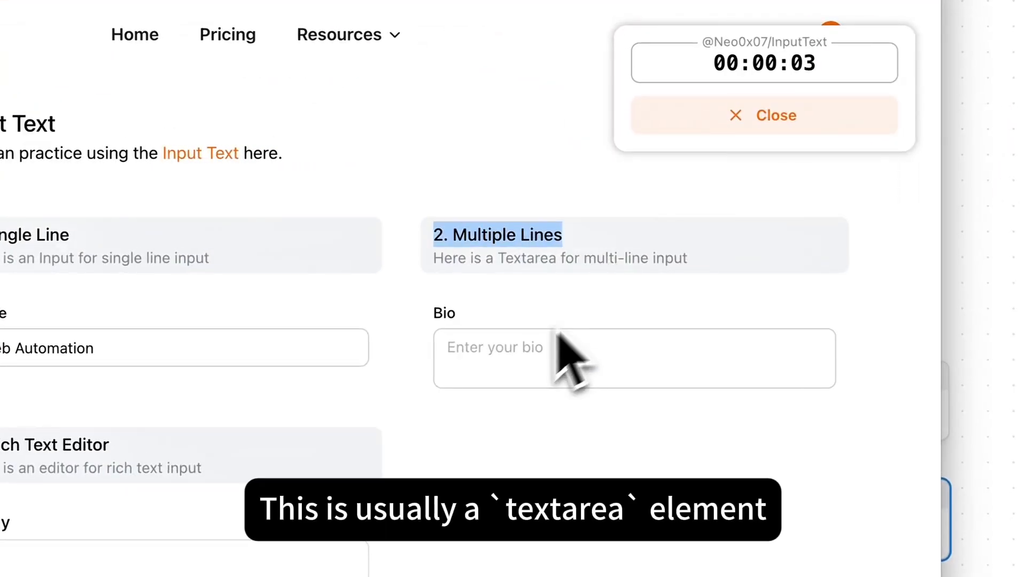
left_click(515, 345)
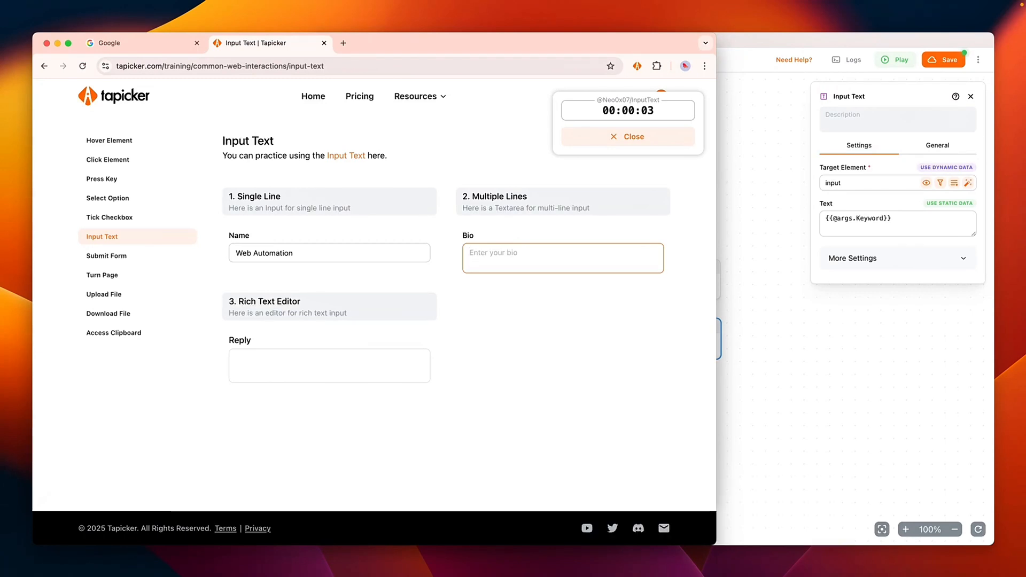
left_click(777, 249)
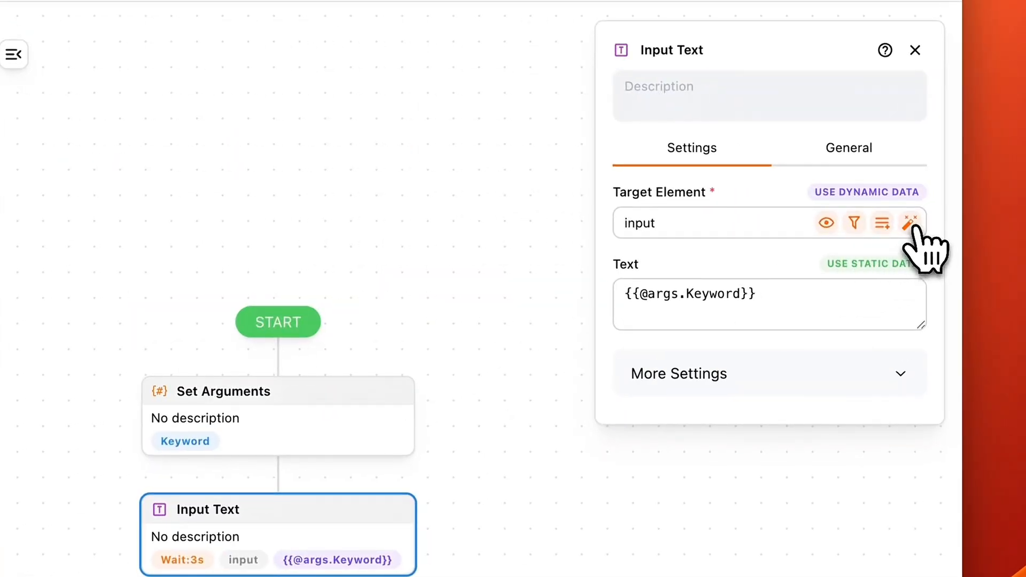
left_click(912, 223)
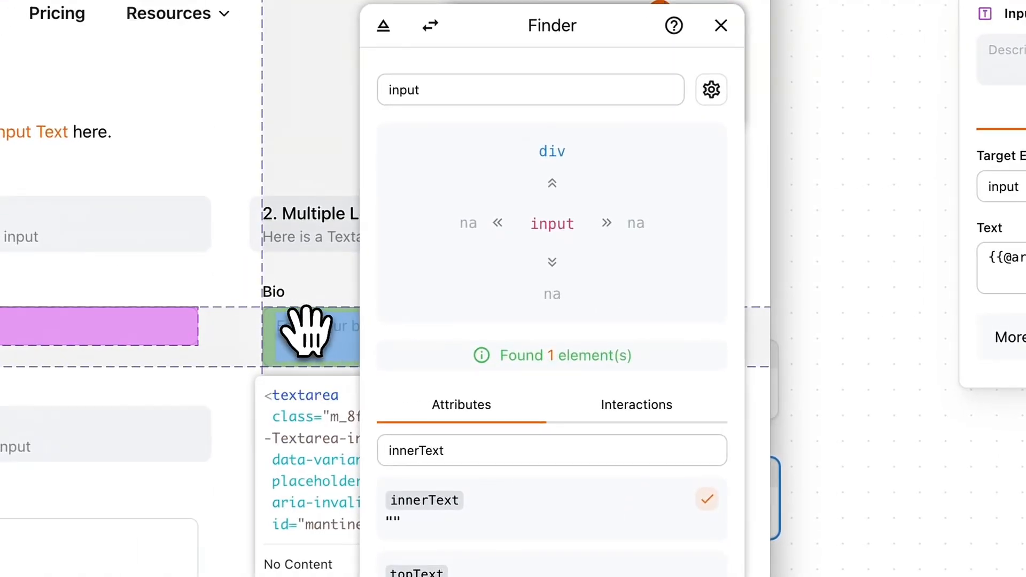
left_click(306, 329)
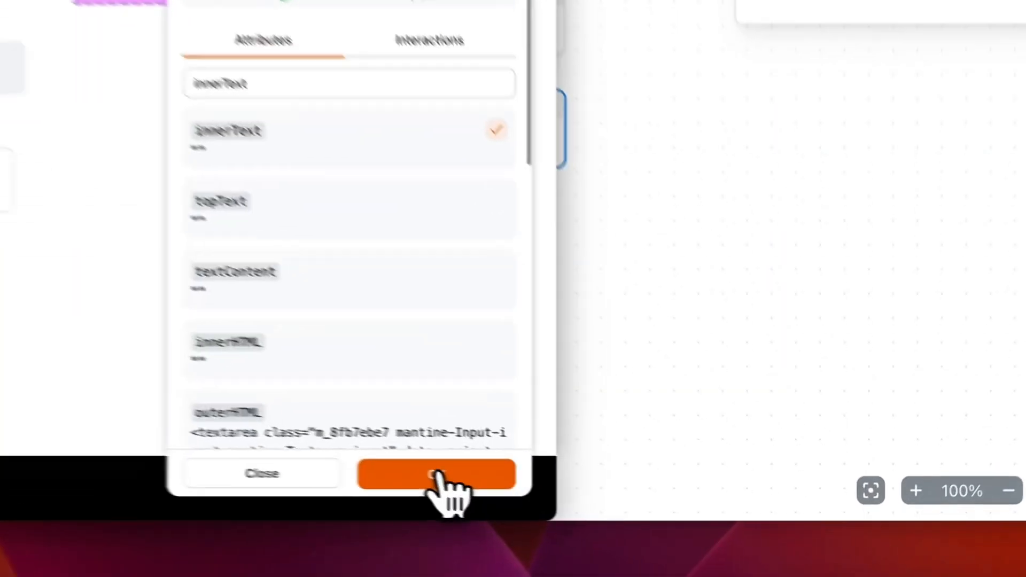
left_click(654, 520)
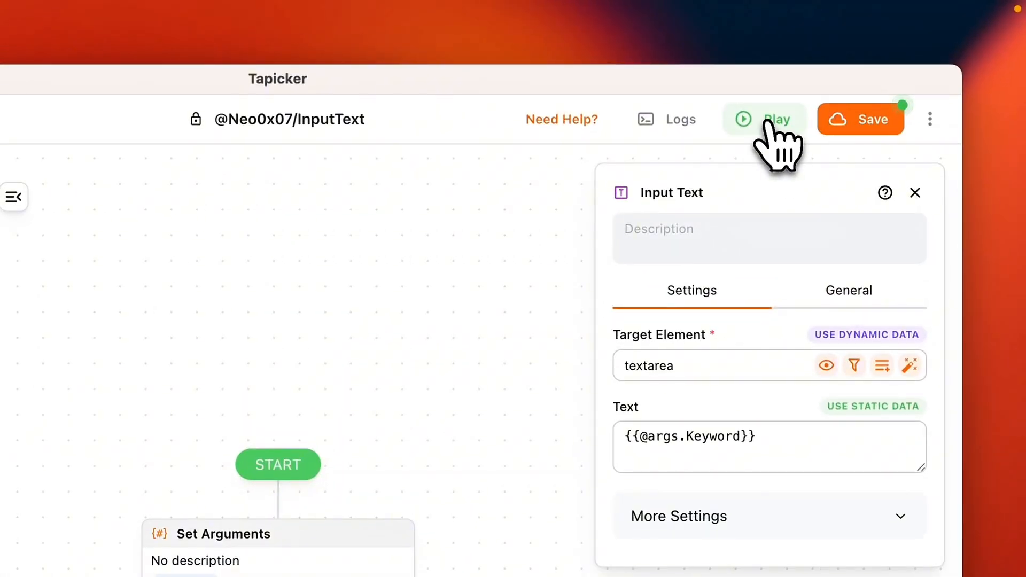
left_click(767, 120)
left_click(588, 195)
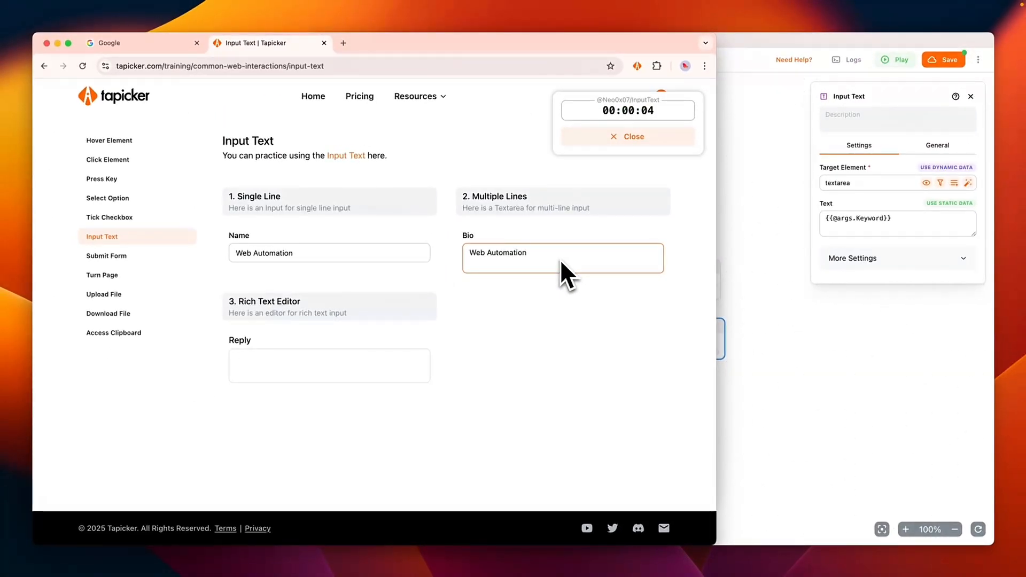
Step: Retarget the Input Text block to the rich text Reply editor (div.RichTextEditor_editor__EdNhq) and run the workflow with Keyword "Web Automation"
left_click_drag(229, 303, 236, 304)
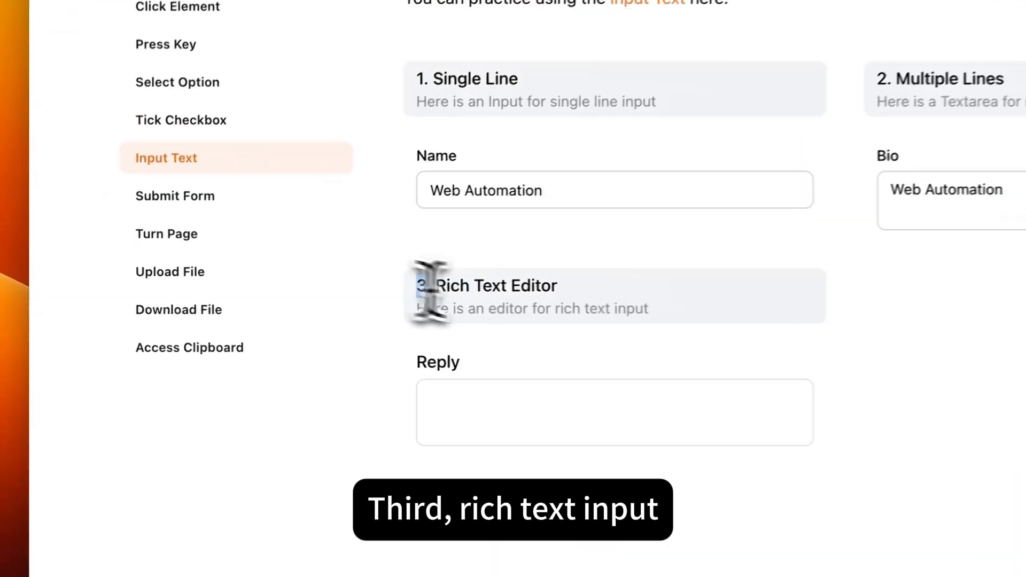
left_click_drag(431, 291, 559, 289)
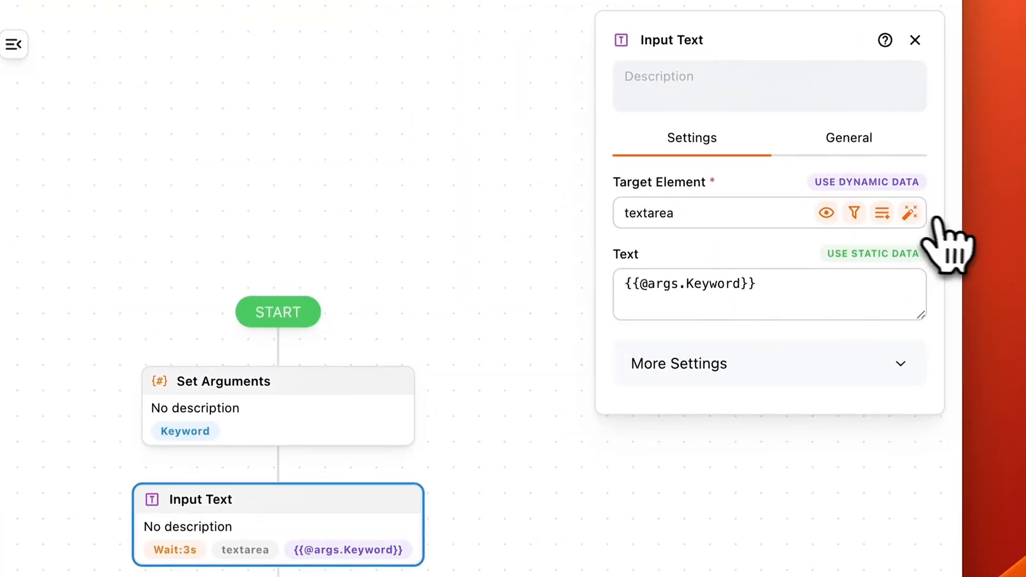
left_click(910, 212)
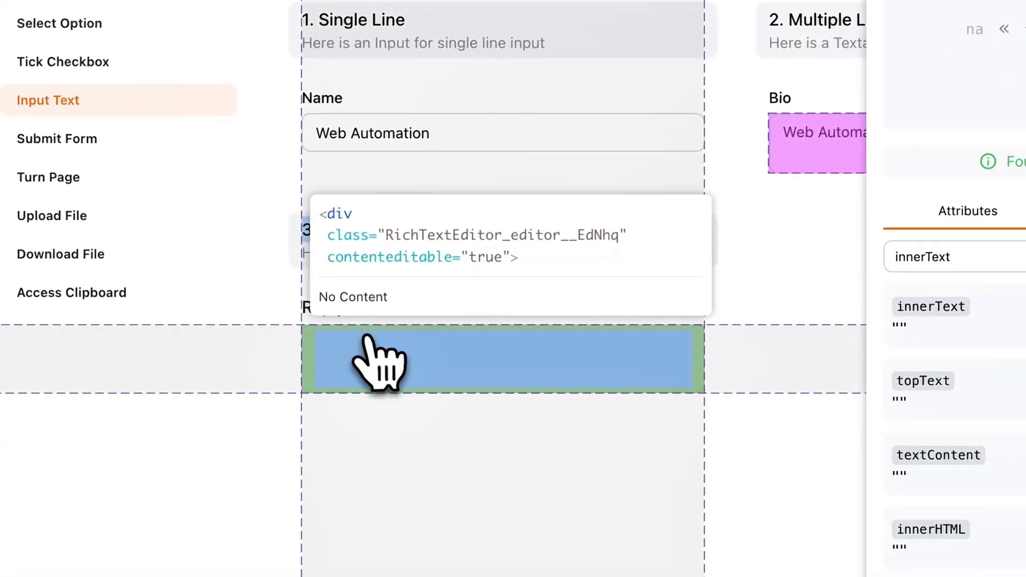
left_click(375, 337)
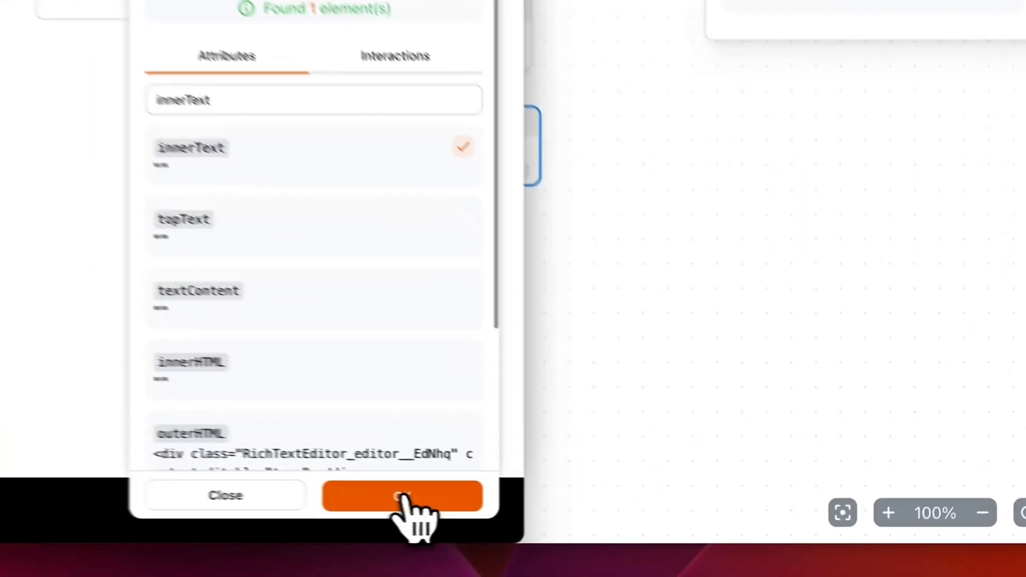
left_click(654, 520)
left_click(568, 172)
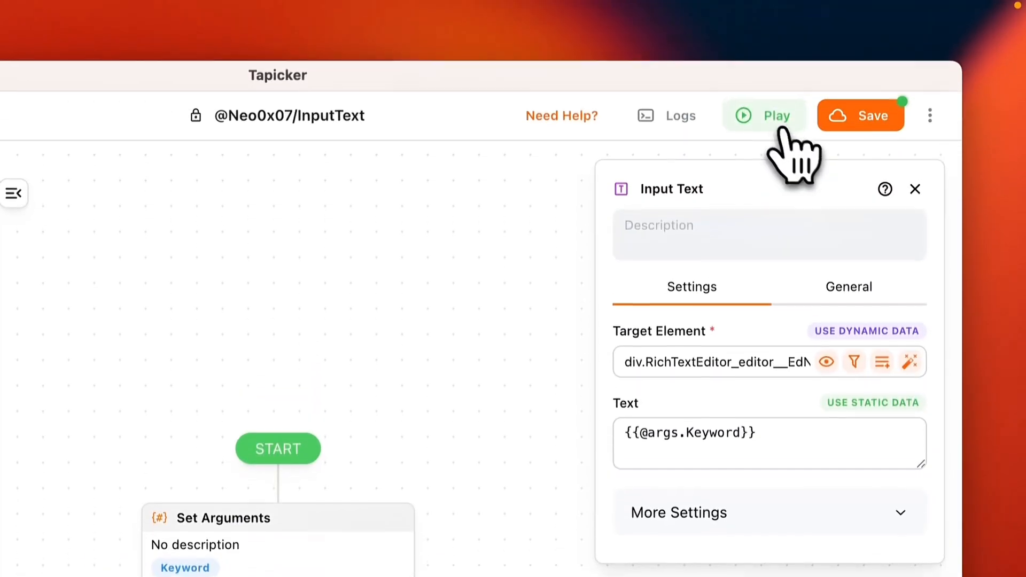
left_click(781, 130)
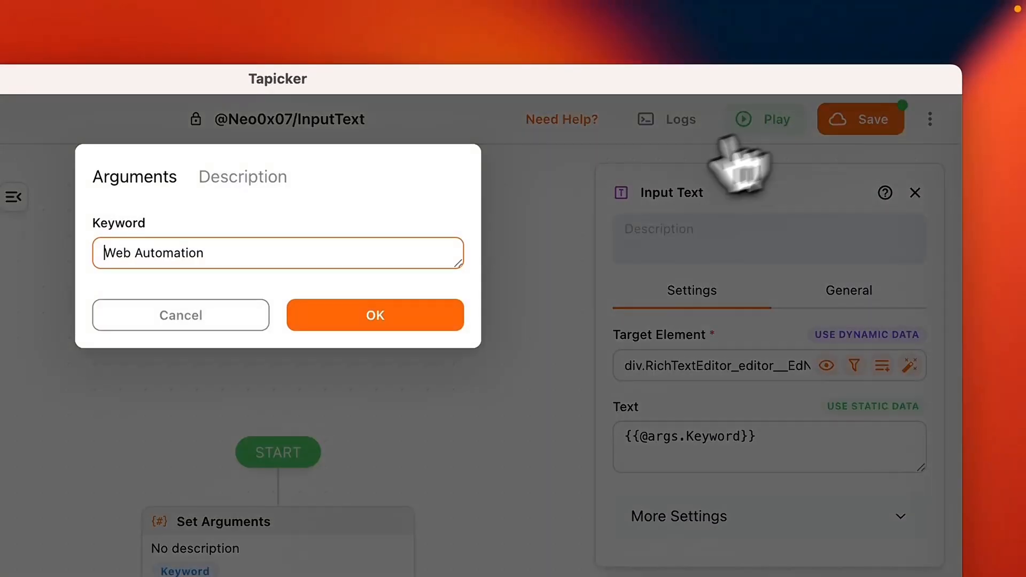
left_click(375, 317)
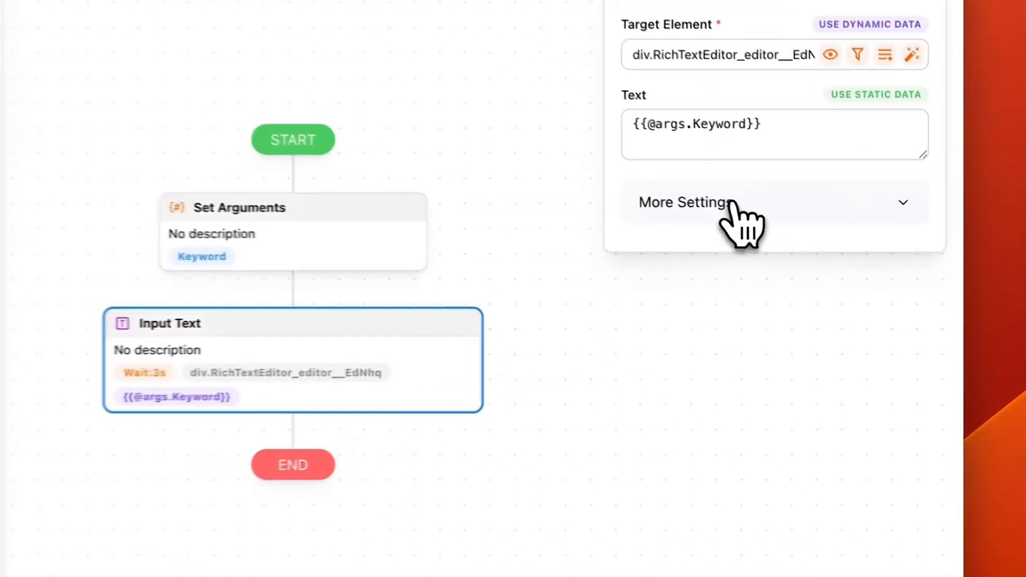
Step: Turn on Simulate human behavior for the Input Text block and rerun the workflow with Keyword "Web Automation" into a cleared Reply editor
left_click(733, 203)
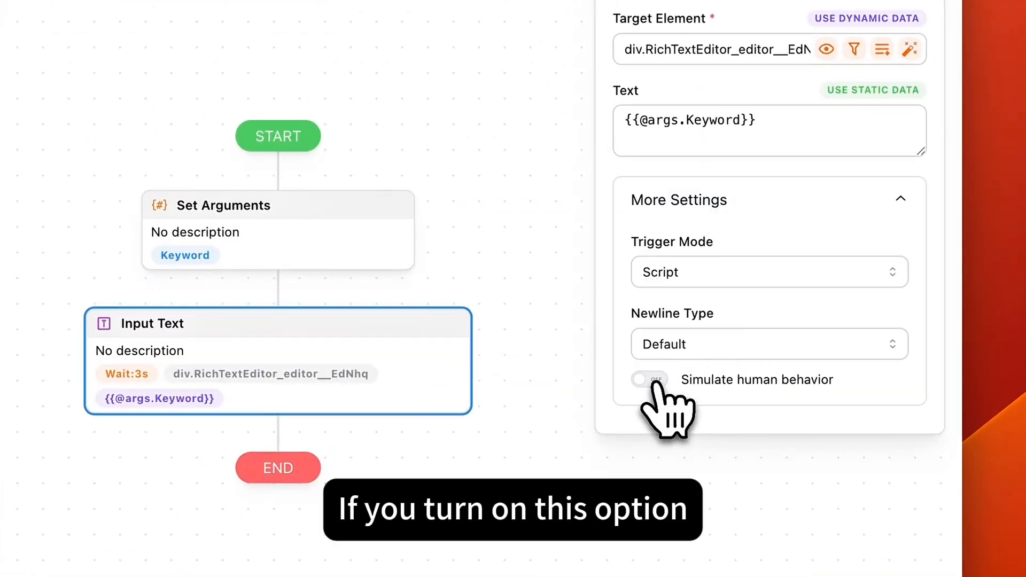
left_click(655, 380)
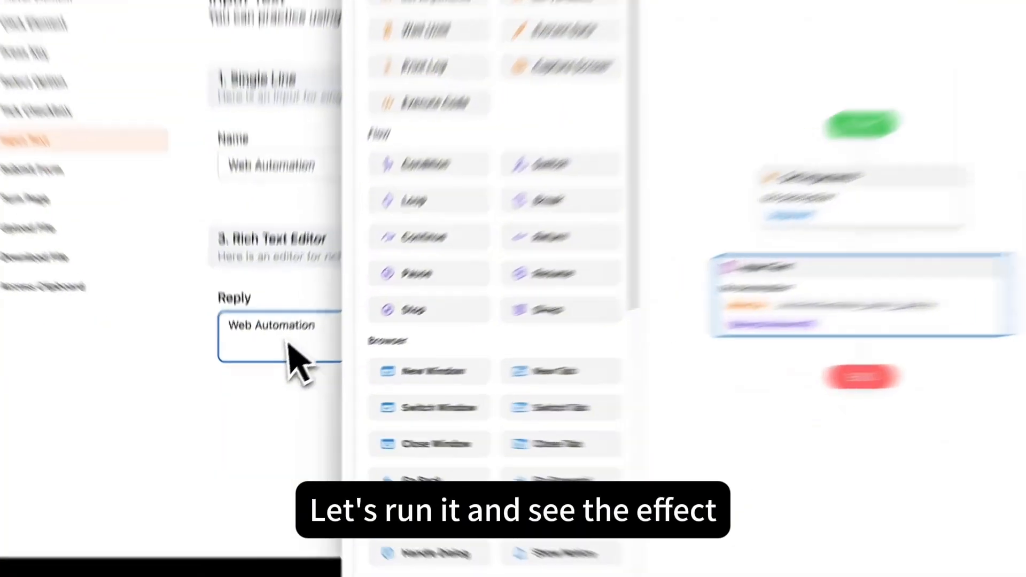
left_click(290, 363)
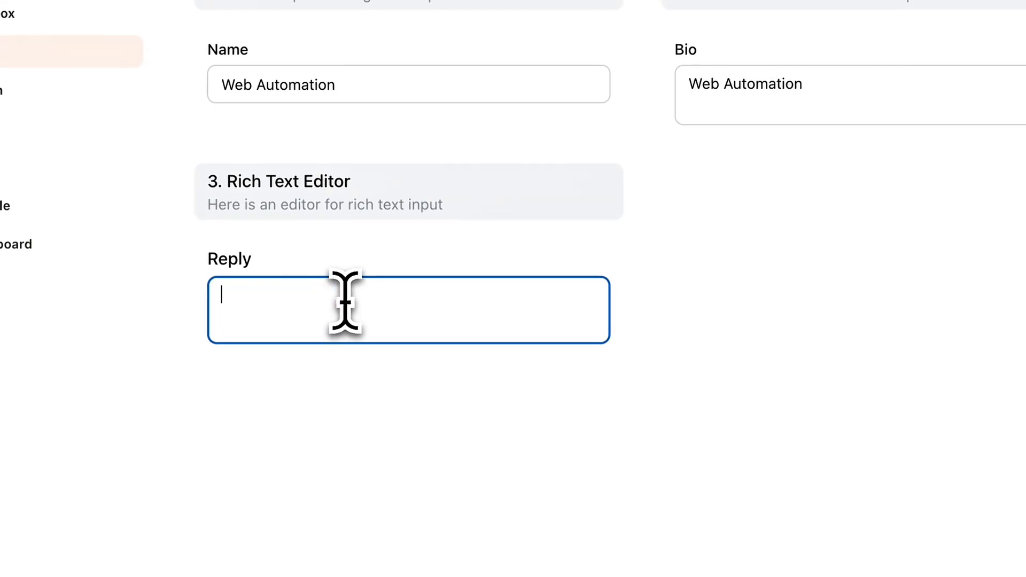
left_click(766, 251)
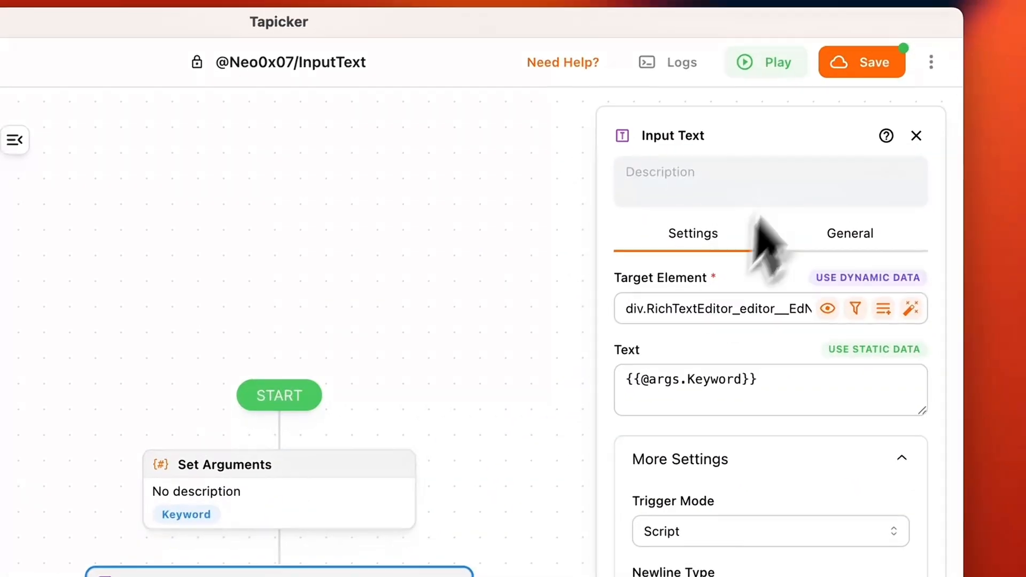
left_click(770, 63)
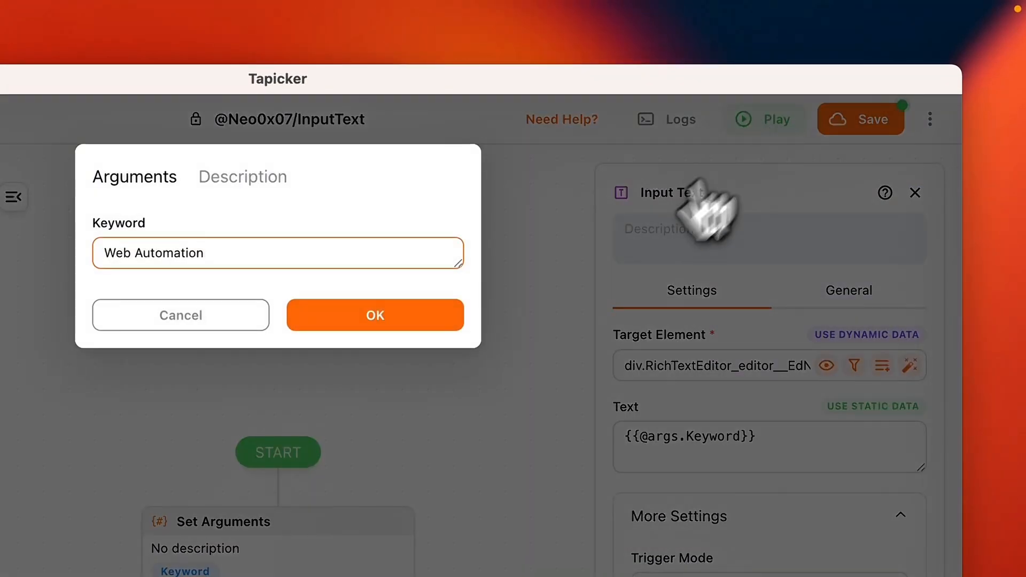
left_click(399, 325)
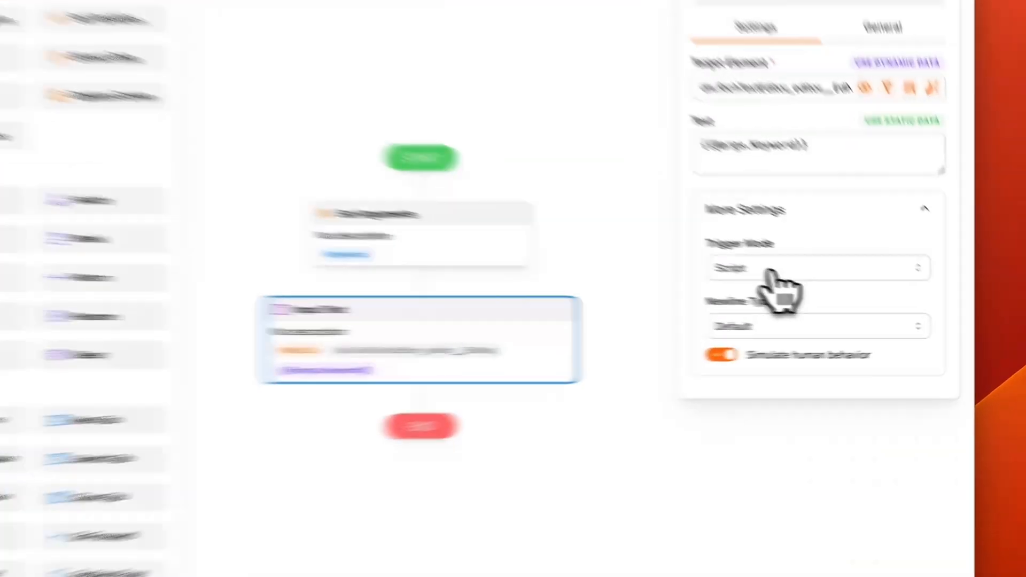
left_click(770, 270)
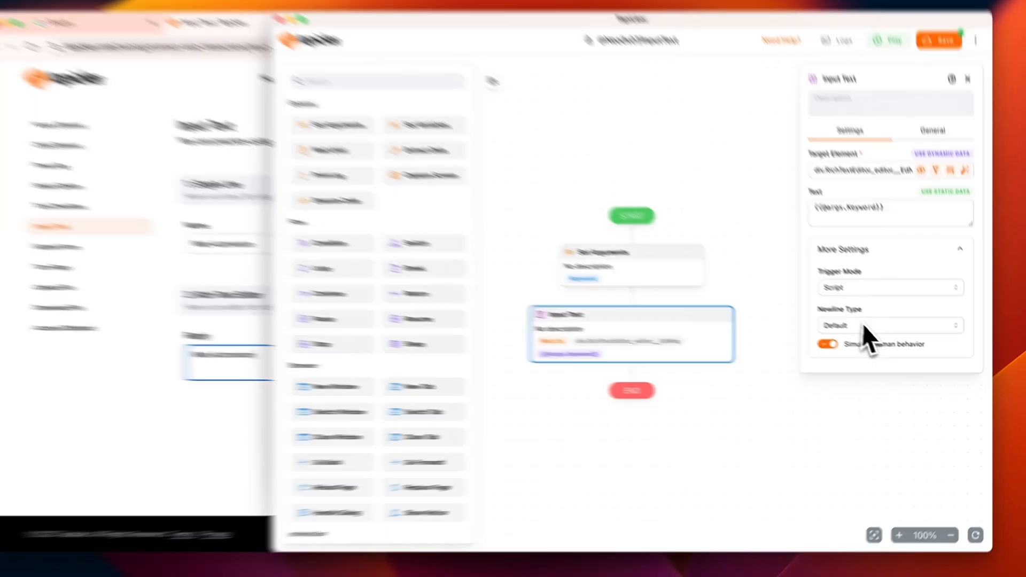
left_click(867, 323)
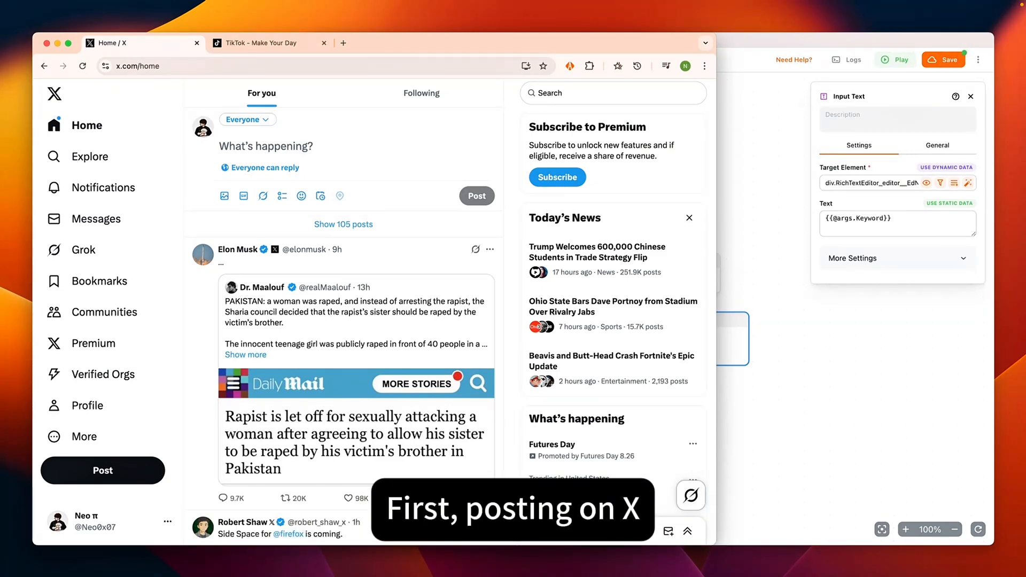
Step: Retarget the Input Text block to X's "What's happening?" composer, moving up from the picked element to its parent div[role="textbox"]
left_click(270, 147)
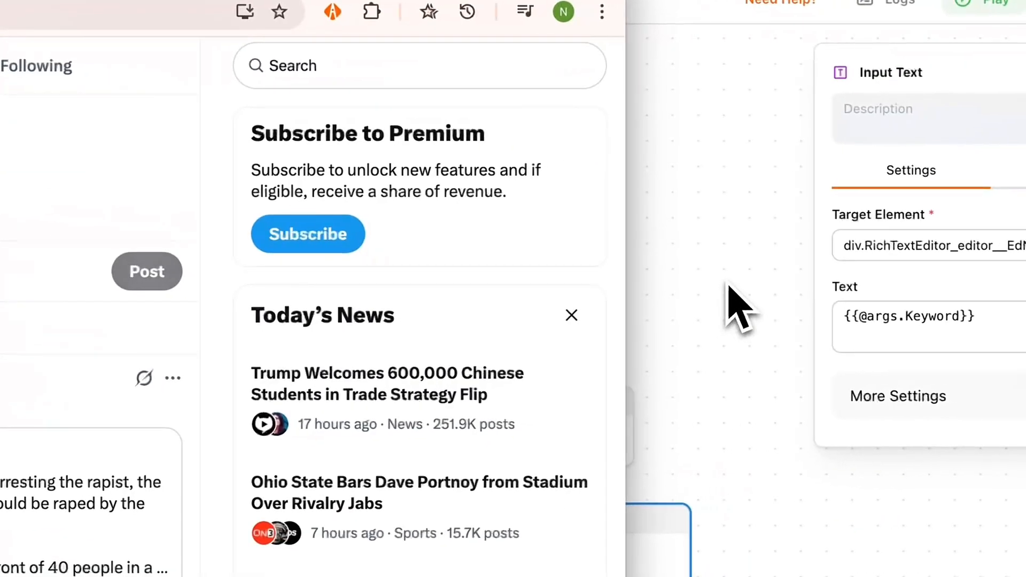
left_click(769, 202)
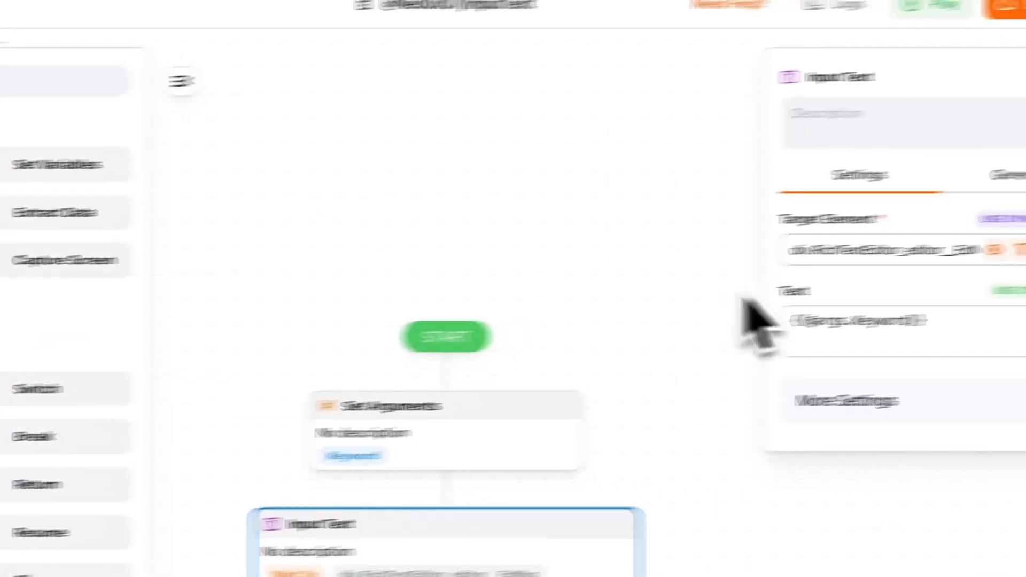
left_click(912, 265)
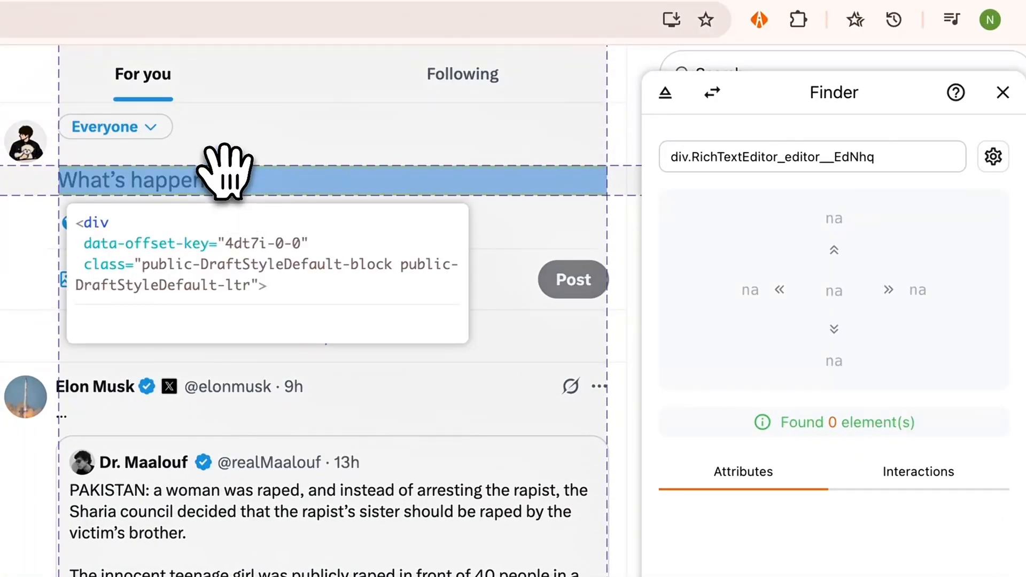
left_click(225, 176)
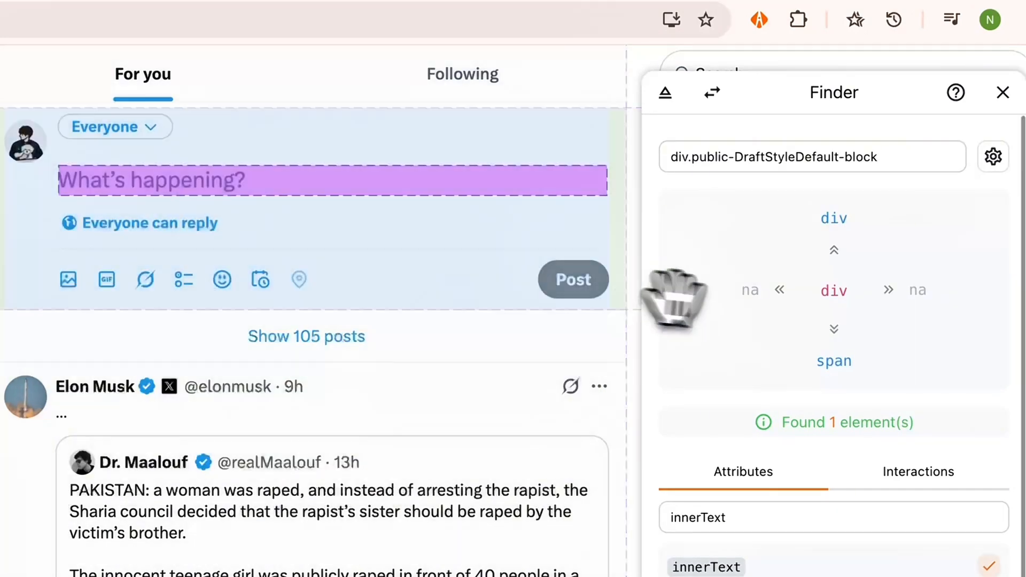
left_click(832, 250)
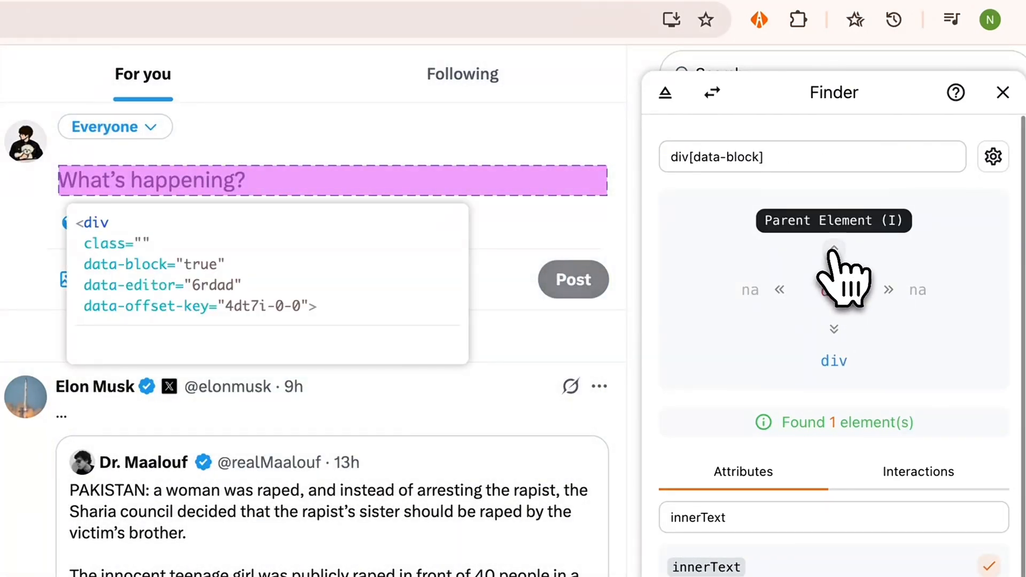
left_click(833, 250)
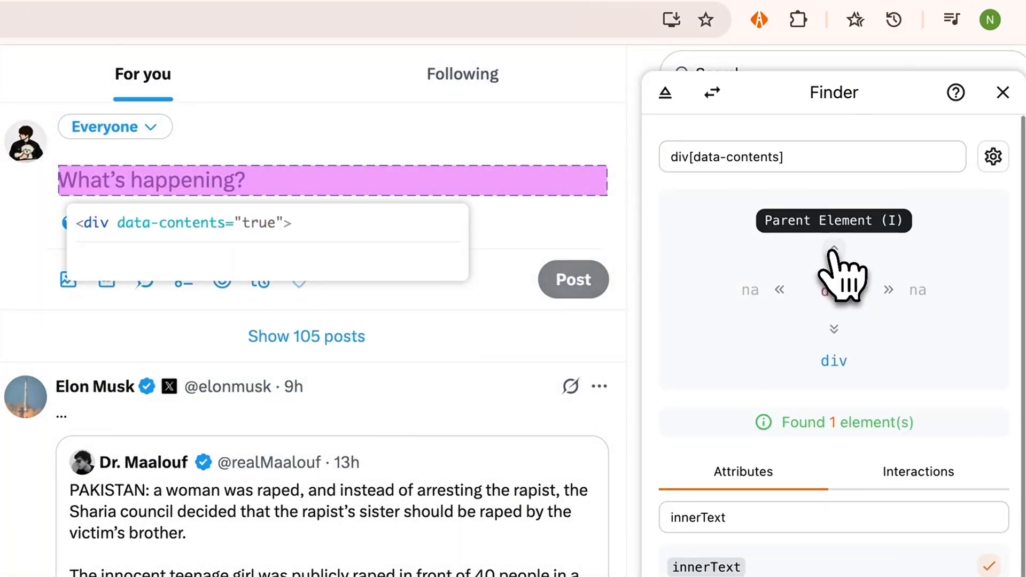
left_click(833, 250)
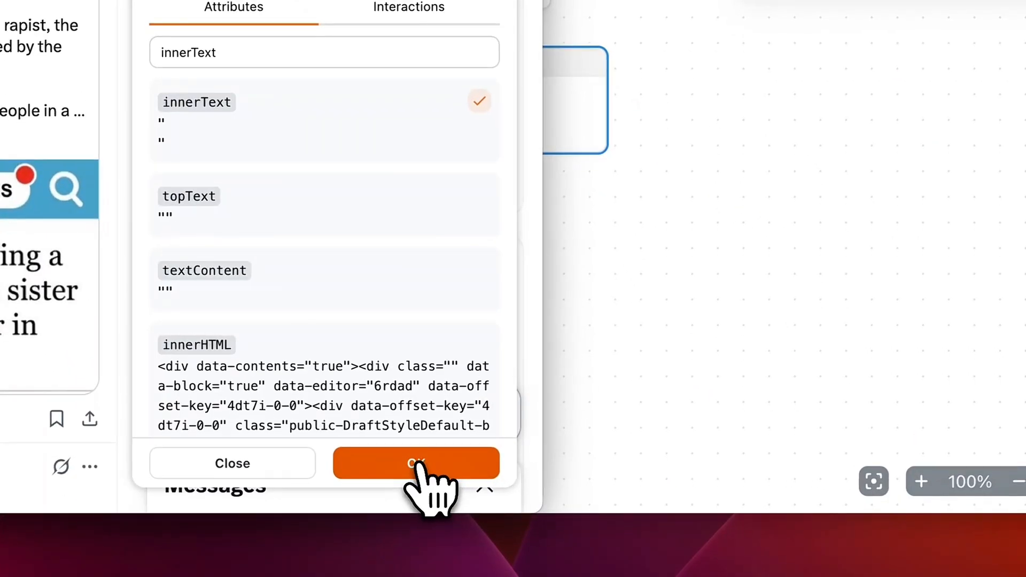
left_click(430, 461)
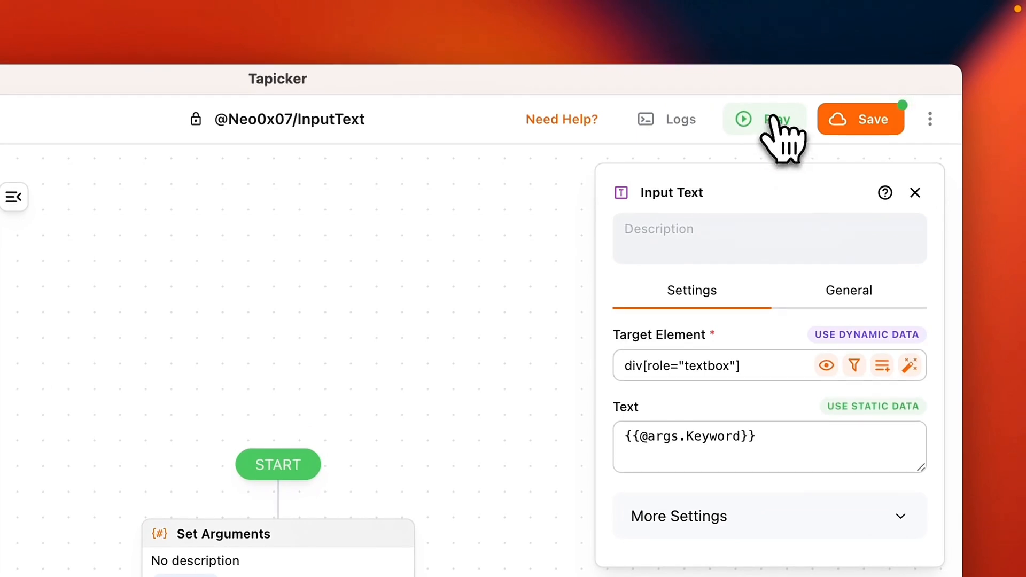
Step: Run the workflow on the X composer with Keyword "Hello"
left_click(773, 119)
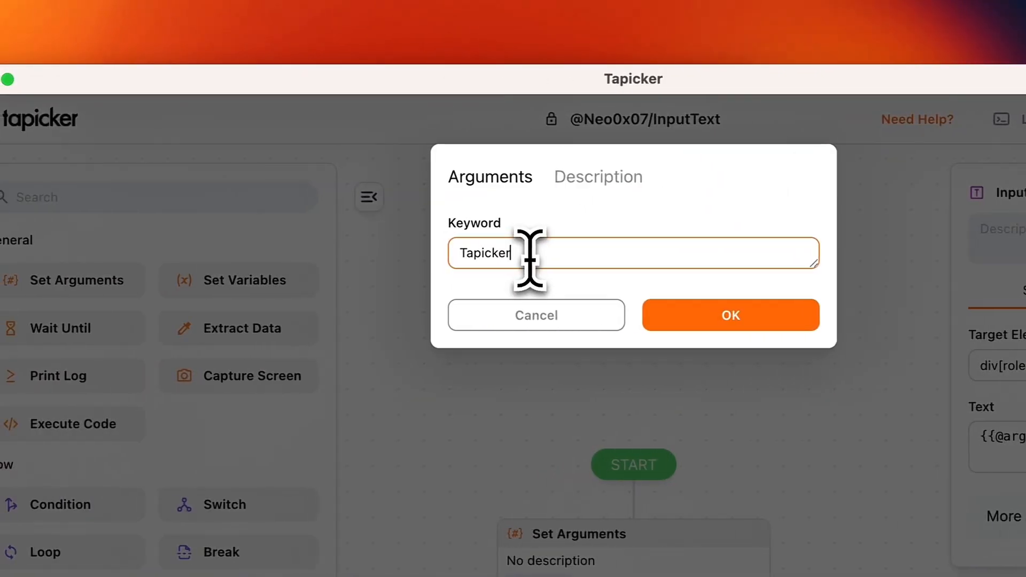
double_click(174, 254)
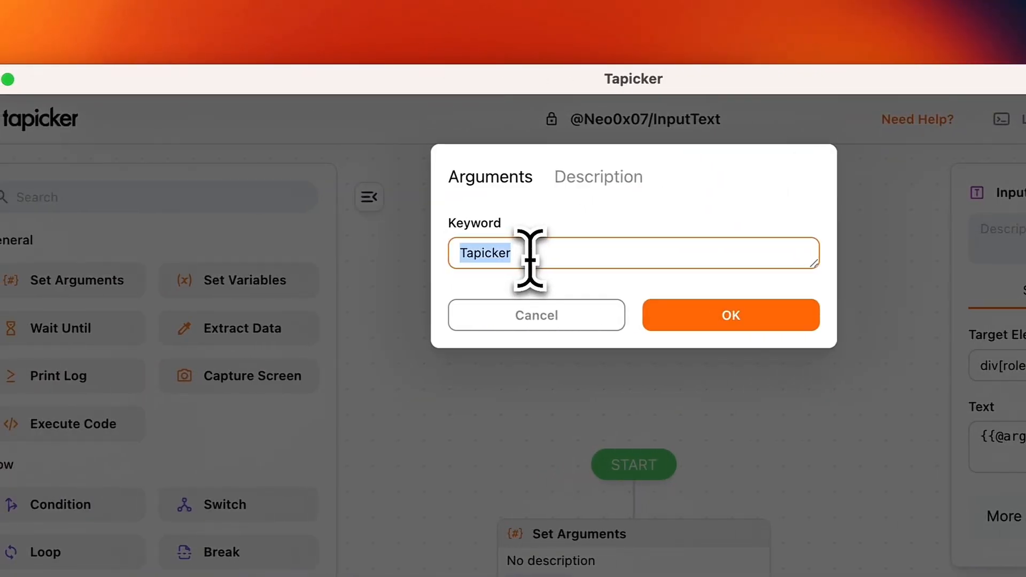
type("Hello")
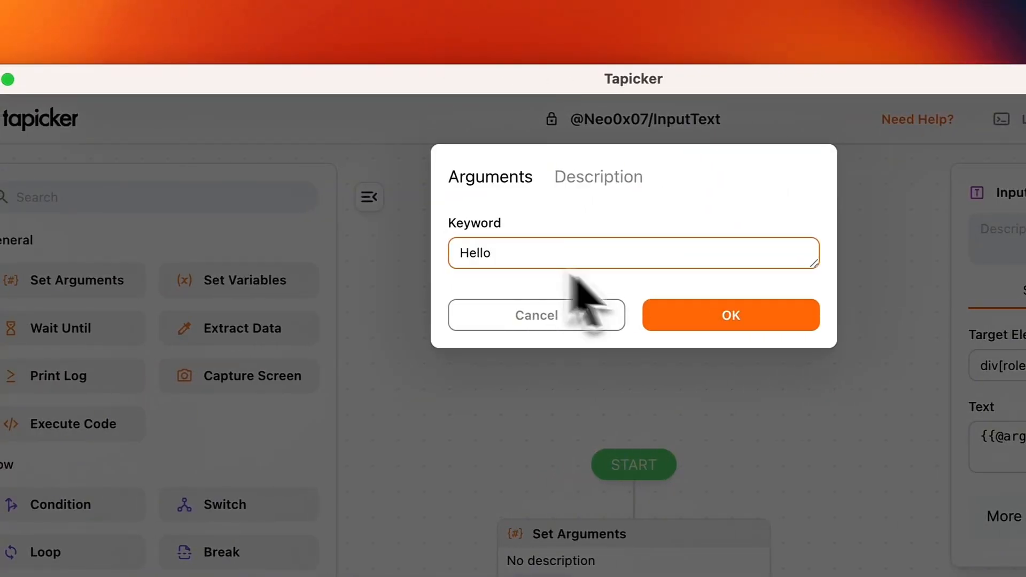
left_click(751, 343)
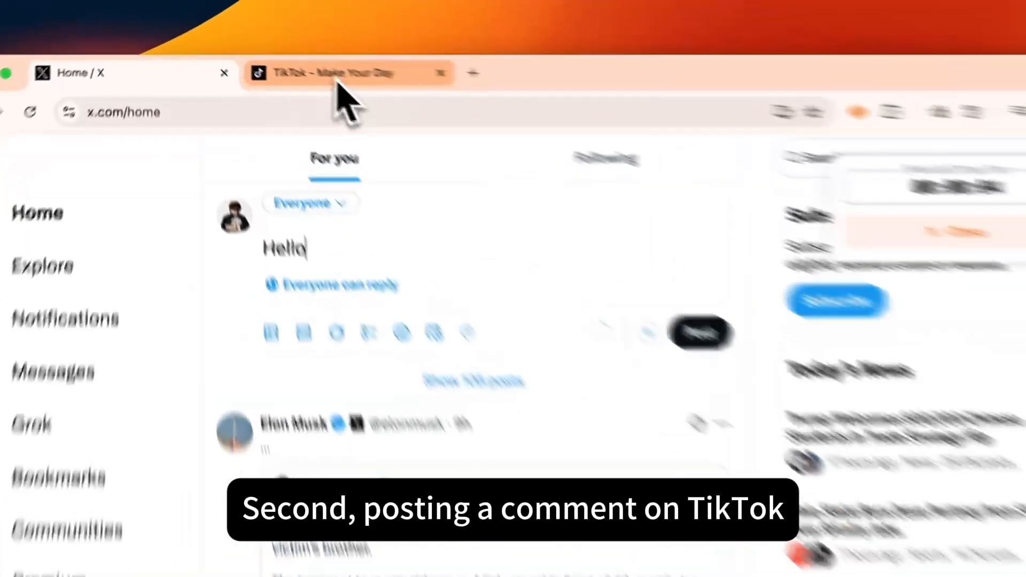
Step: Switch to the TikTok video page, clear the Input Text block's target element and open the Finder clear of the comment box
left_click(263, 45)
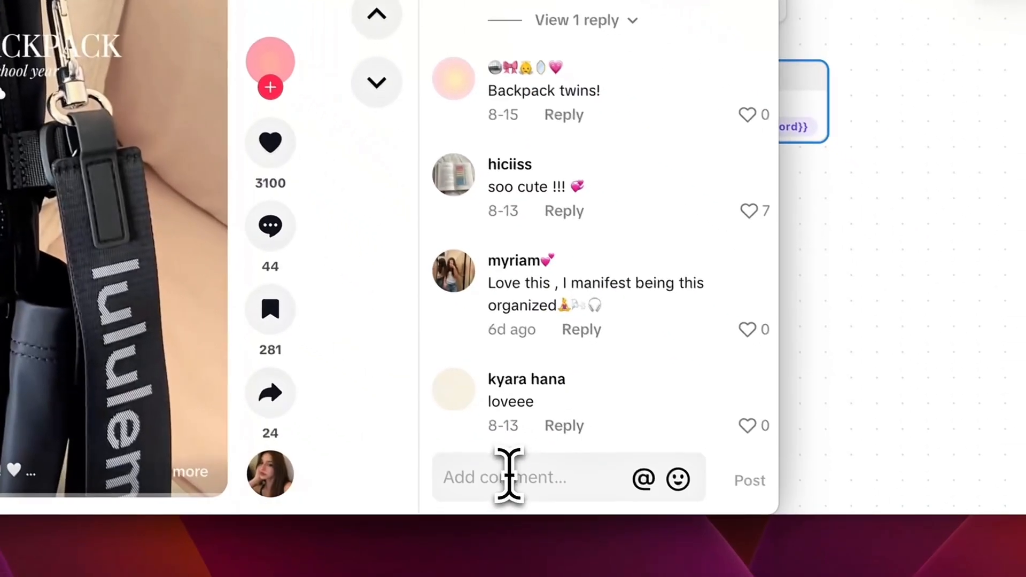
left_click(507, 474)
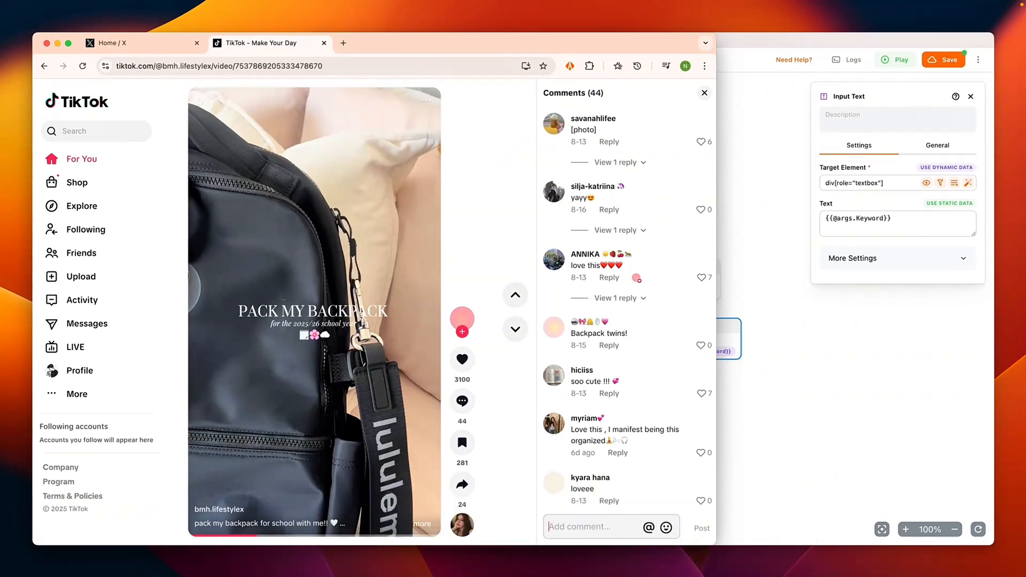
left_click(873, 188)
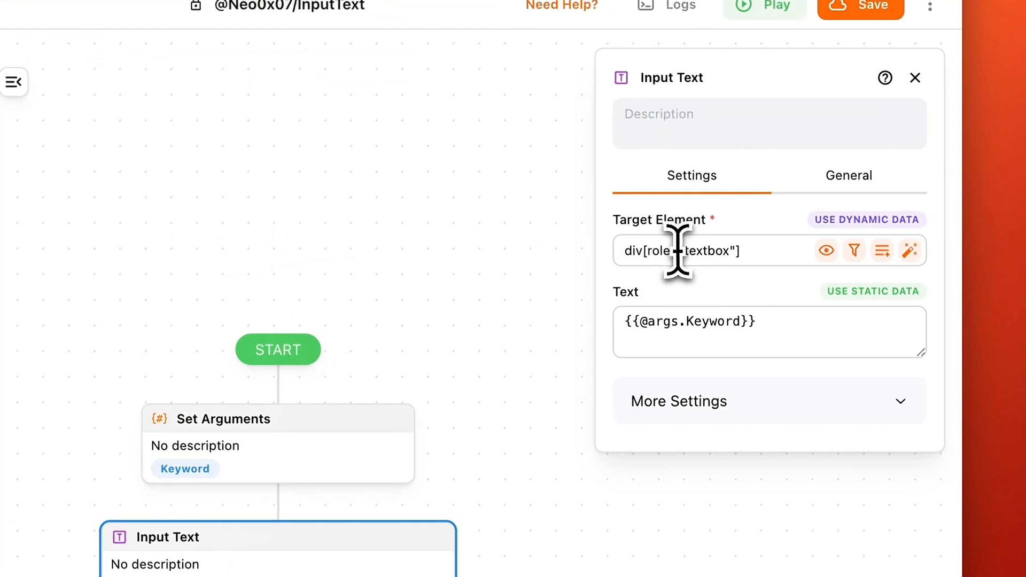
triple_click(677, 251)
key("BackSpace")
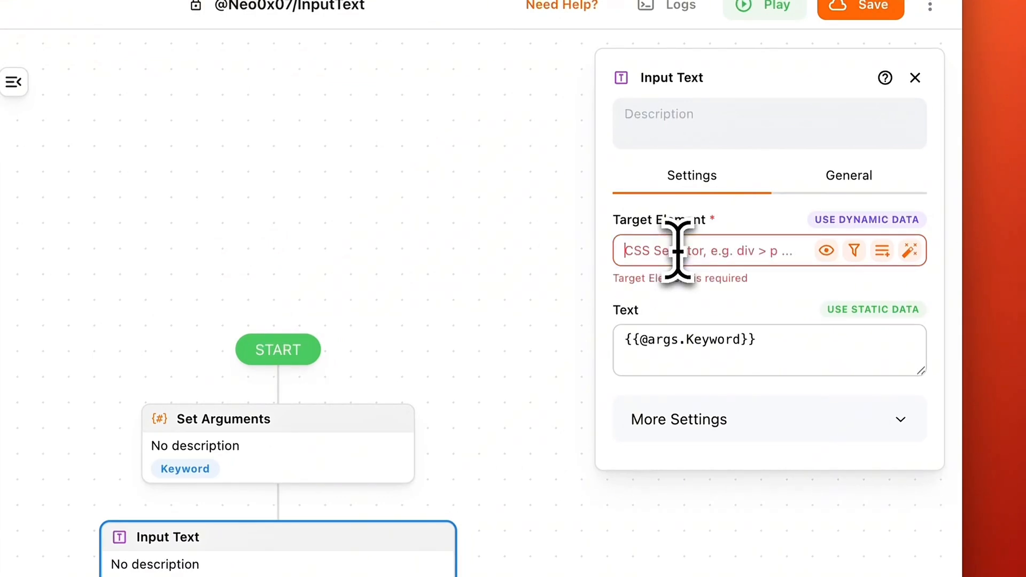
left_click(912, 255)
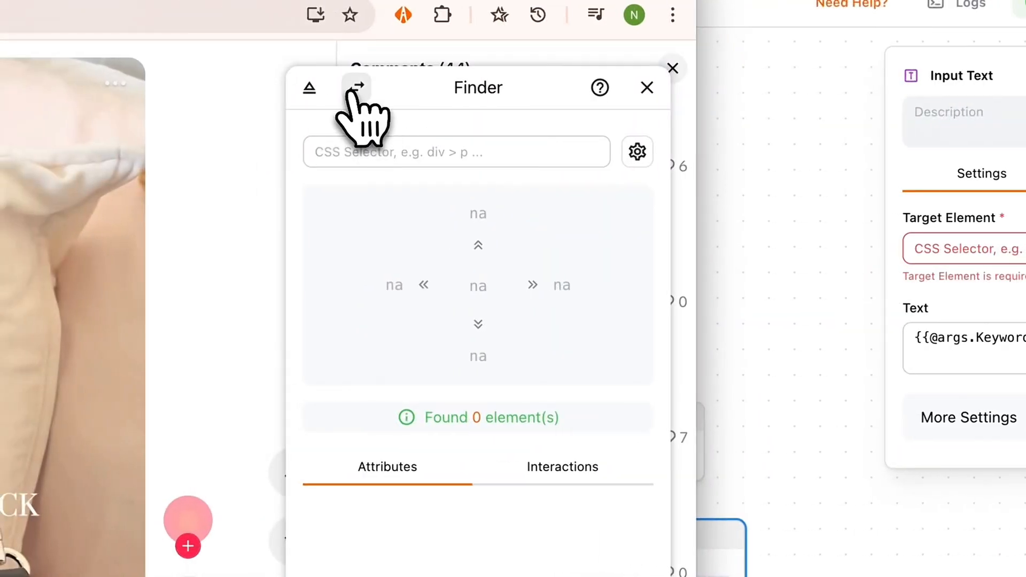
left_click(356, 86)
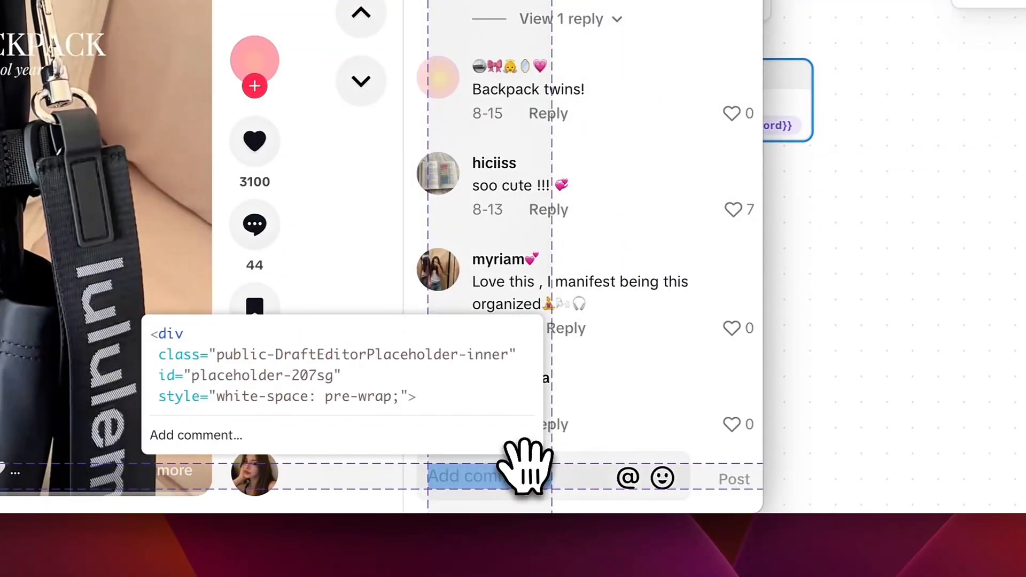
Step: Pick TikTok's "Add comment..." placeholder and traverse from its parent through the sibling editor container to div[role="textbox"] as the target element
left_click(524, 468)
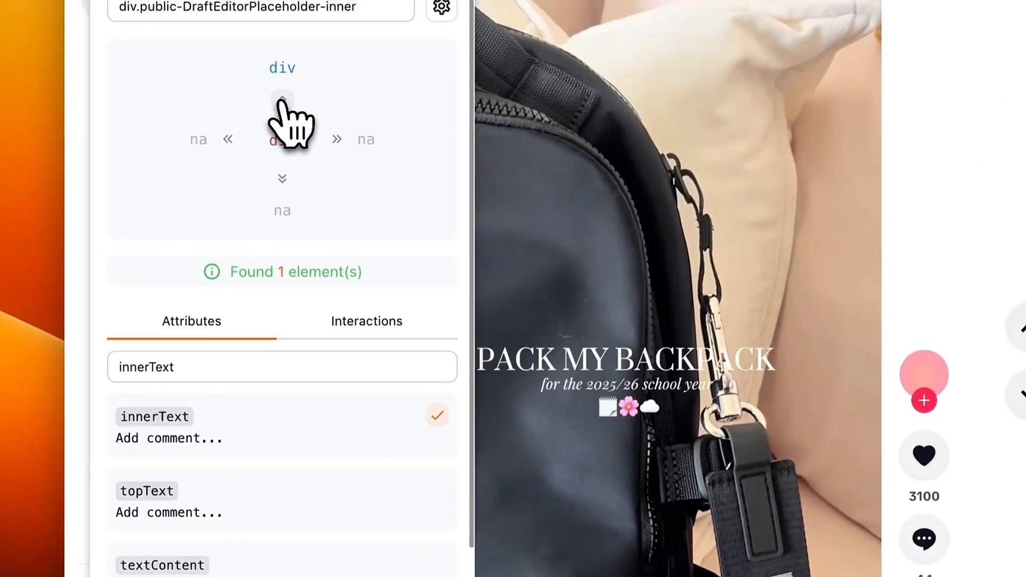
left_click(282, 100)
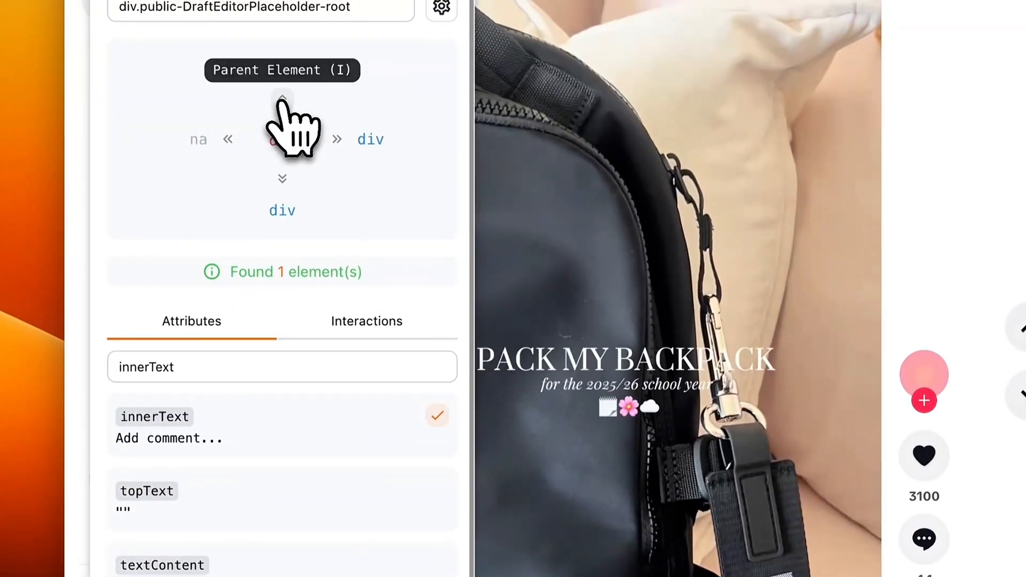
left_click(337, 141)
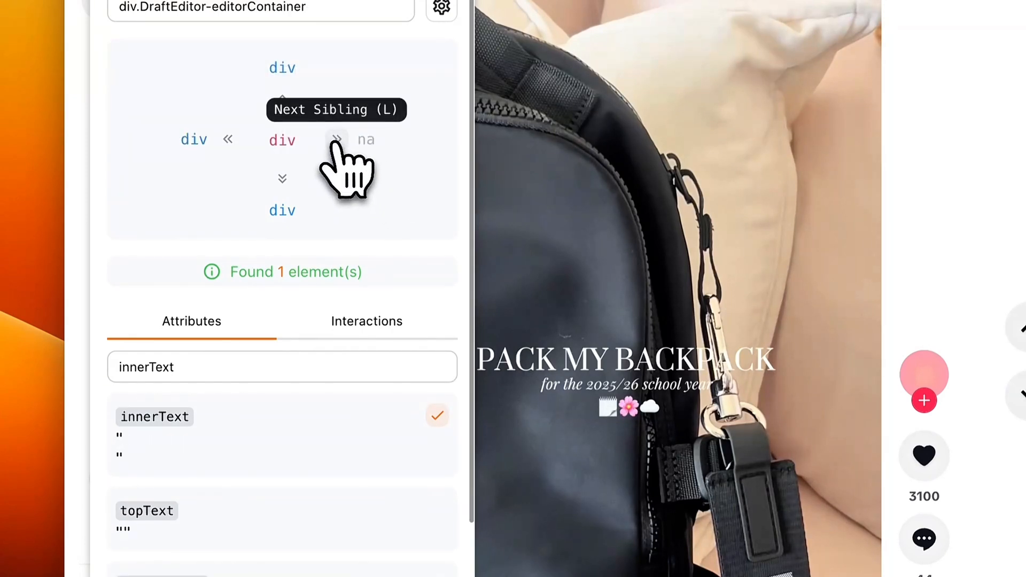
left_click(282, 178)
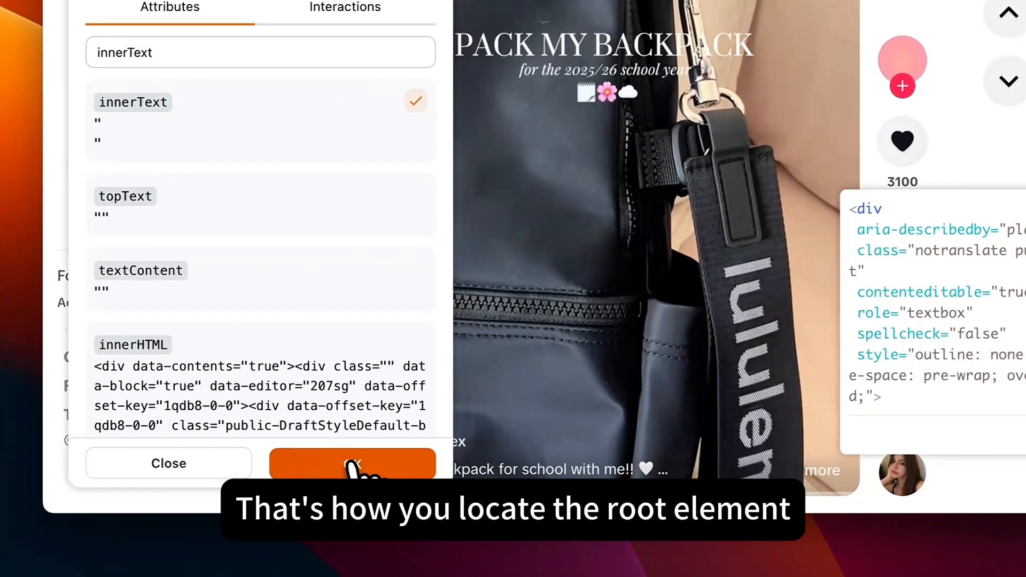
left_click(352, 464)
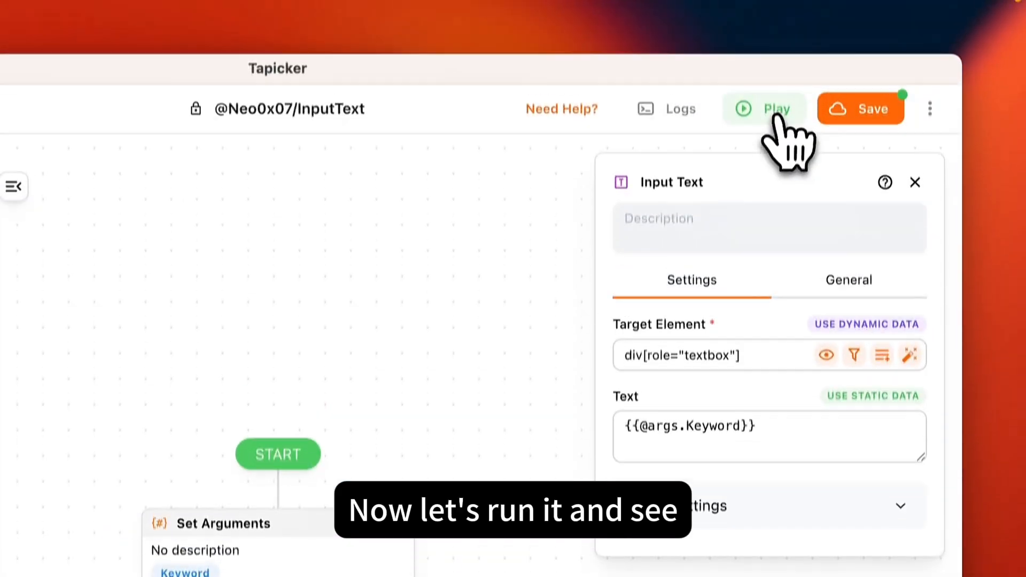
Step: Run the workflow on the TikTok comment box with Keyword "Hello"
left_click(776, 121)
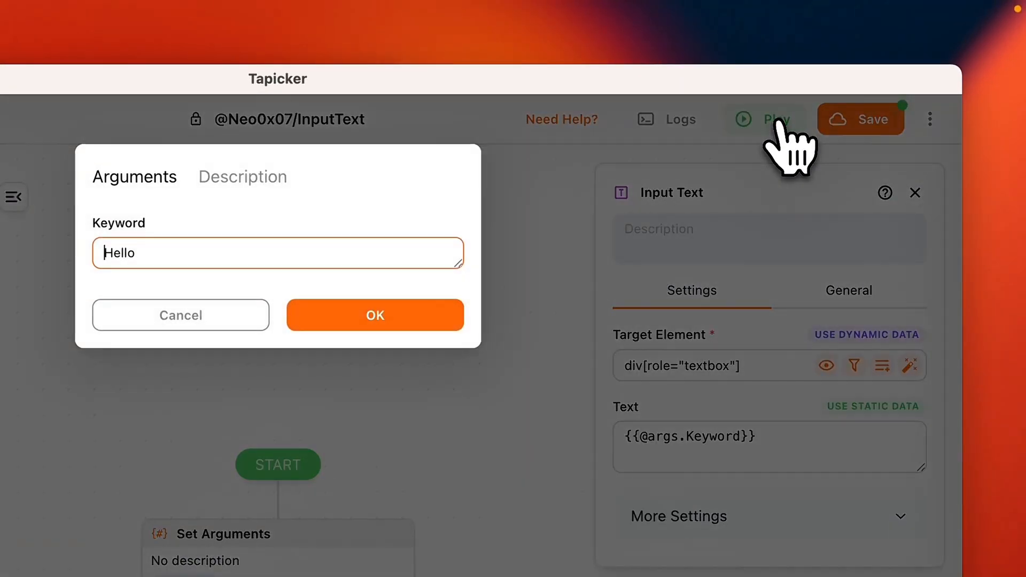
left_click(369, 321)
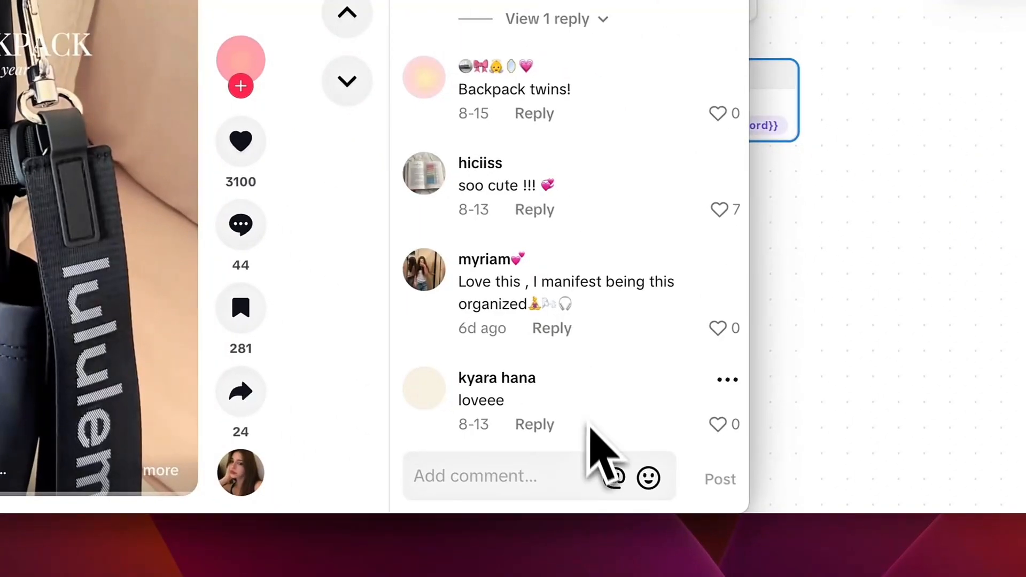
left_click(553, 473)
type("H")
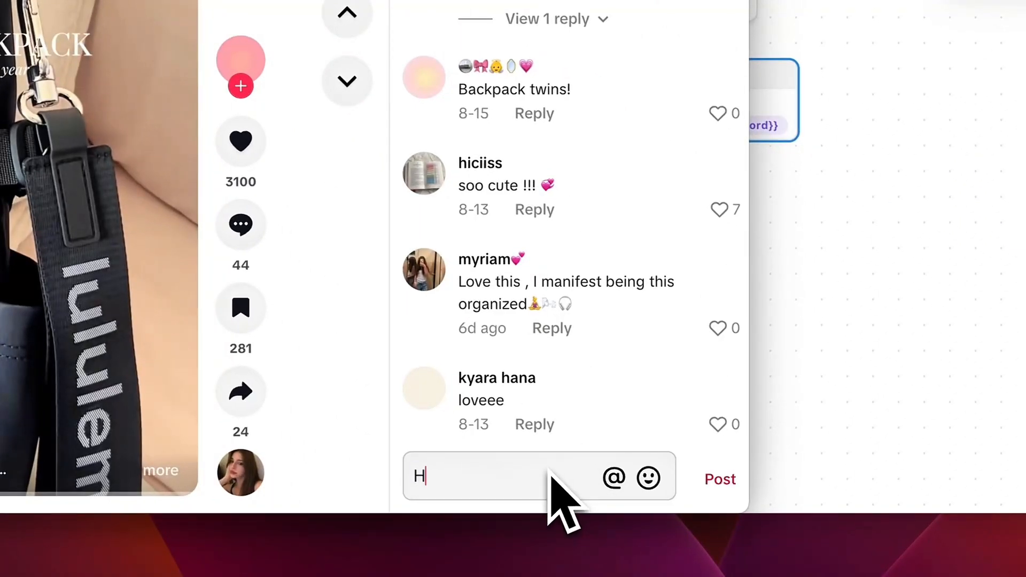